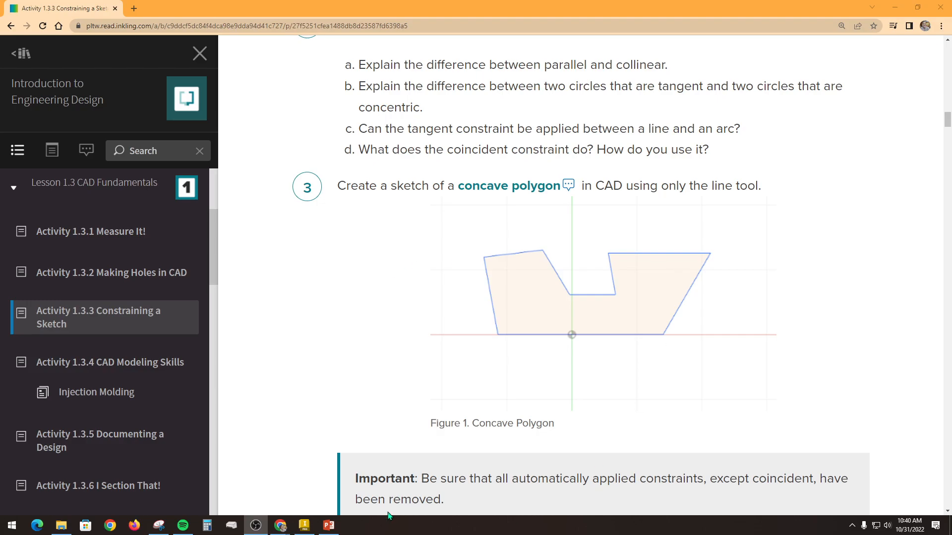
Switch to Inventor and start a new 2D sketch on the front (XY) origin plane of Part1
left_click(303, 527)
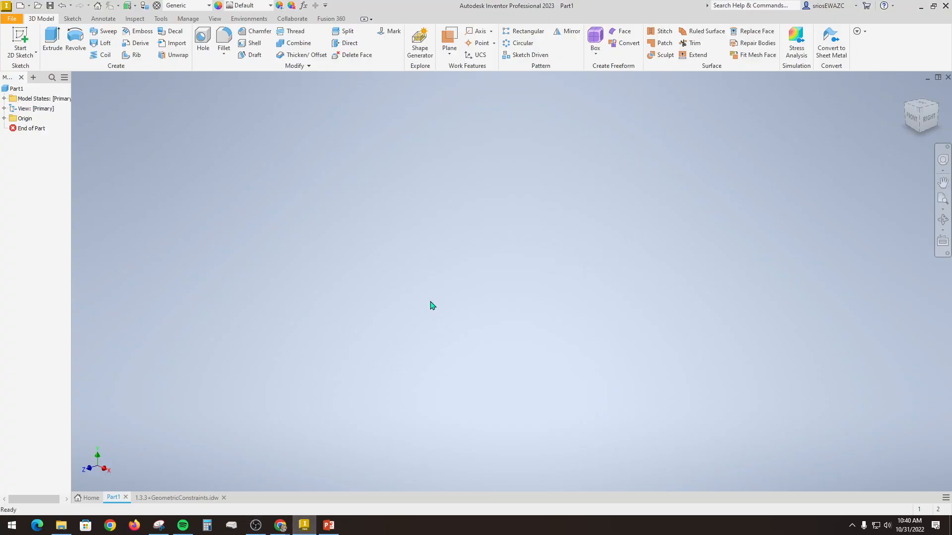
left_click(20, 37)
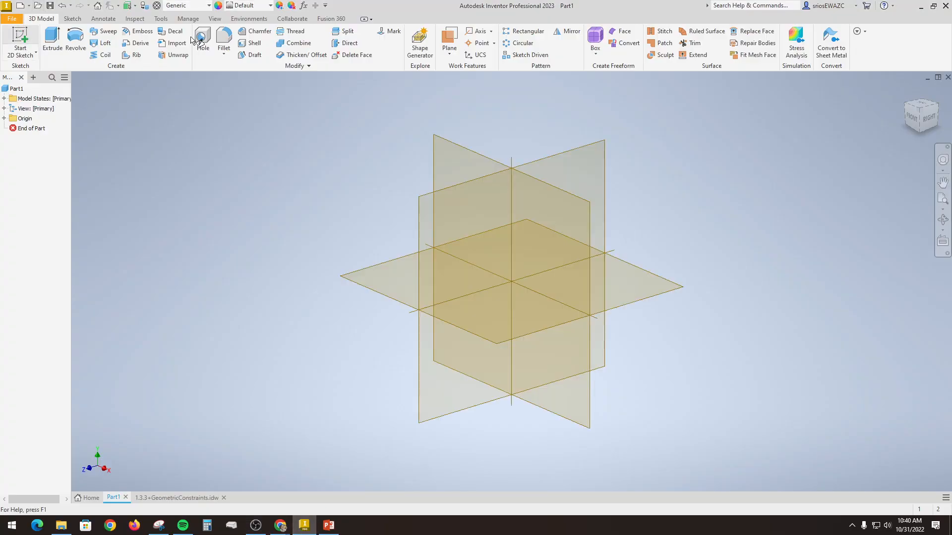
left_click(446, 142)
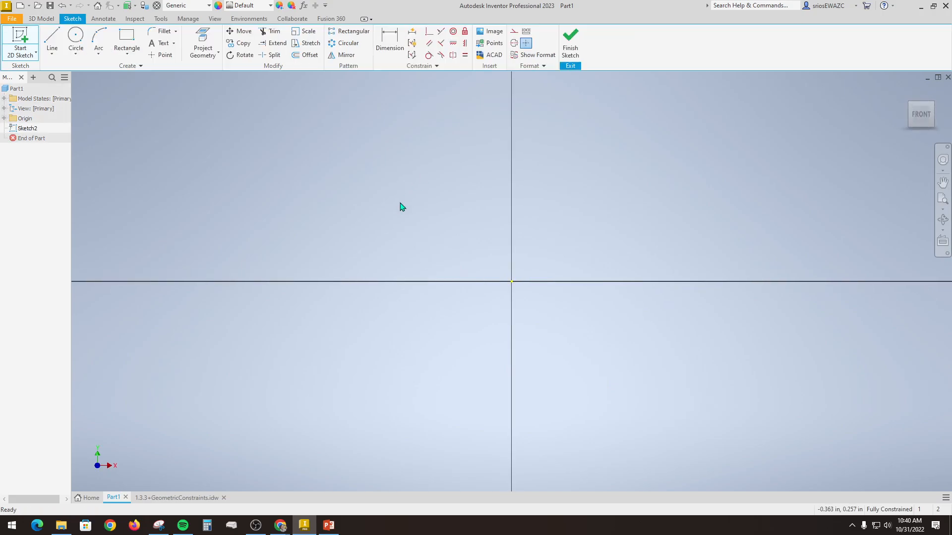
Check the concave polygon figure in the browser and draw its base with Inventor's Line tool along the X axis, from about -0.3 in through the origin
left_click(304, 525)
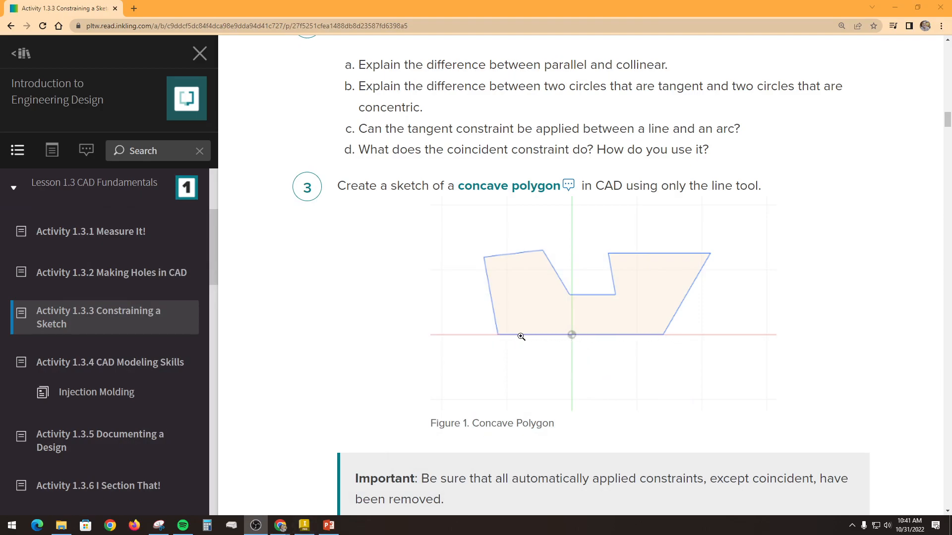
scroll(402, 374, "down", 1)
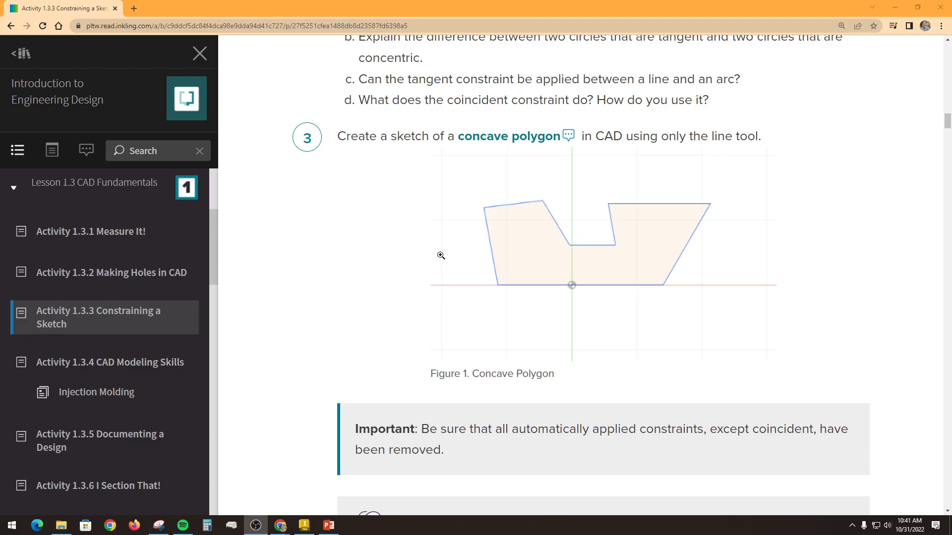
left_click(304, 526)
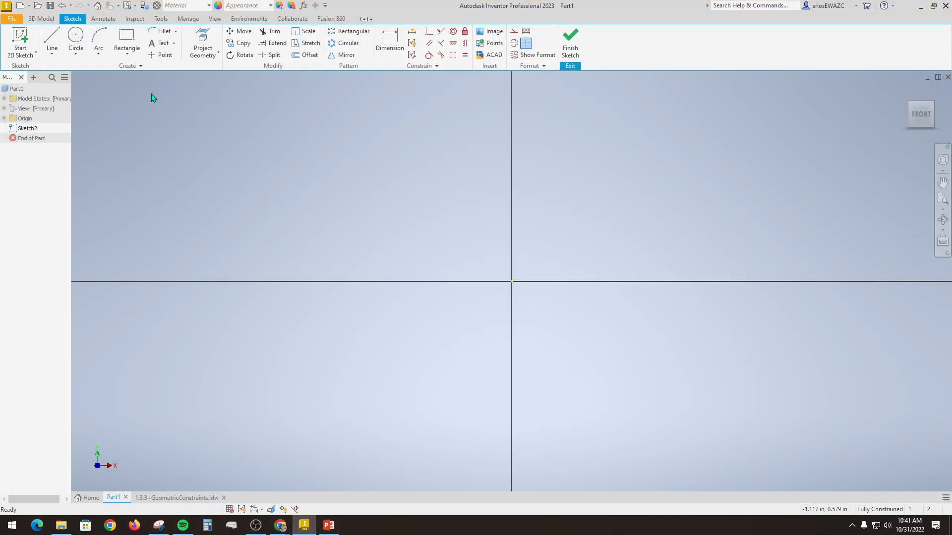
left_click(51, 41)
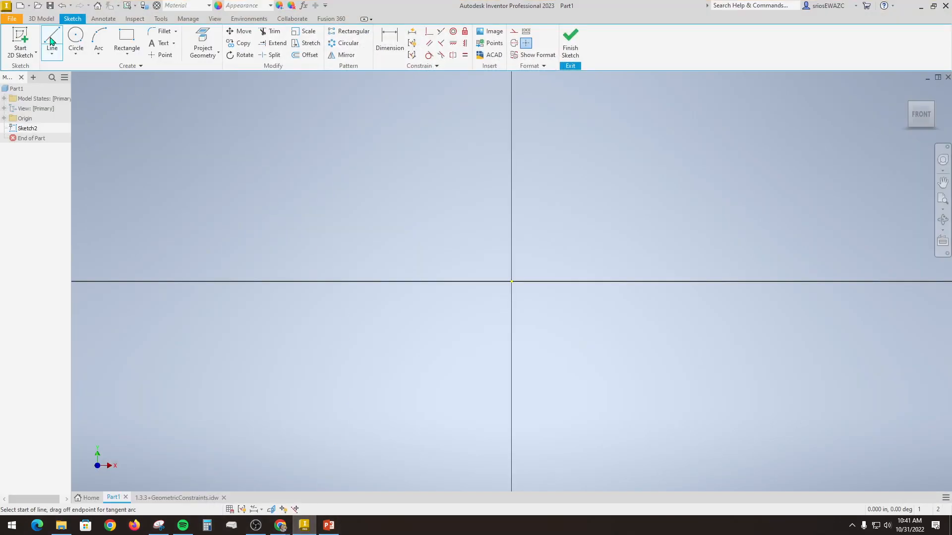
left_click(420, 281)
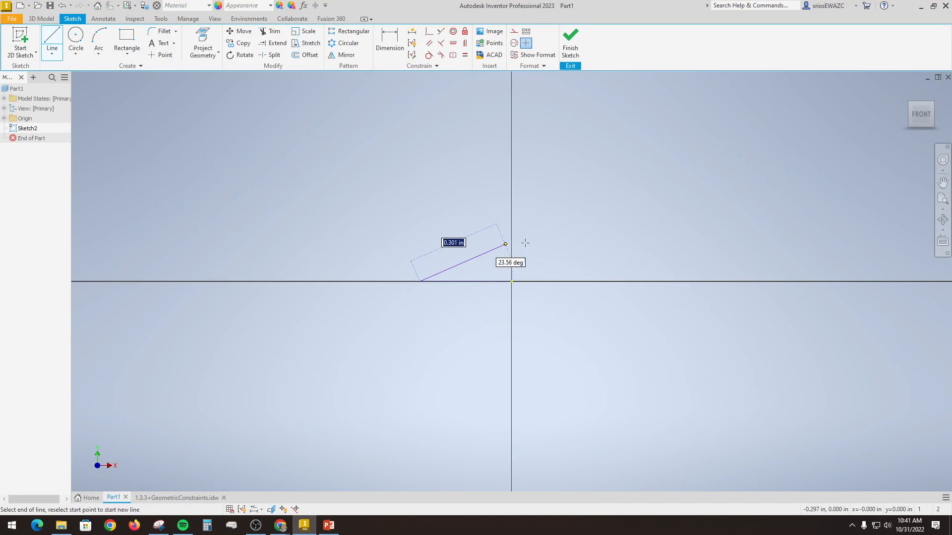
left_click(647, 282)
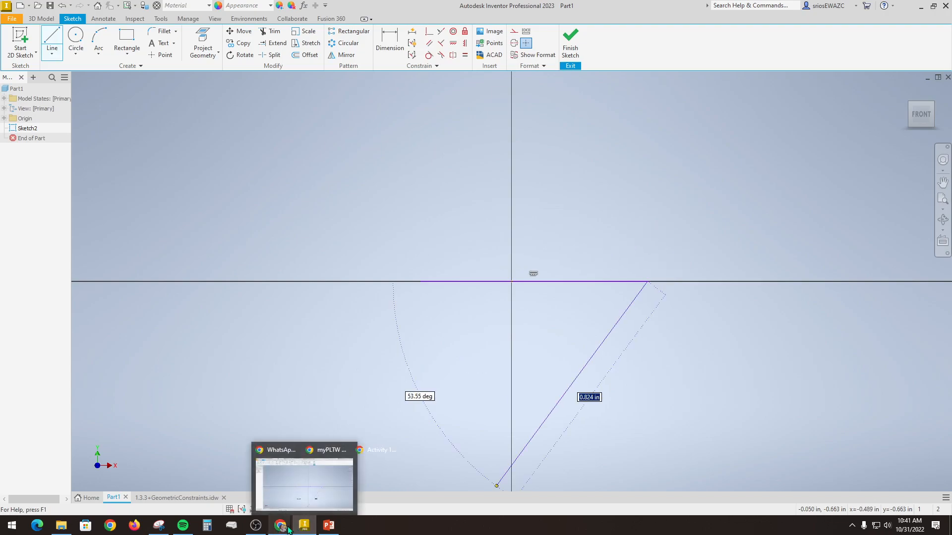
Following the browser figure, draw the outward-slanting right side to about (0.60, 0.34) in and a top edge about 0.36 in long parallel to the base
mouse_move(286, 527)
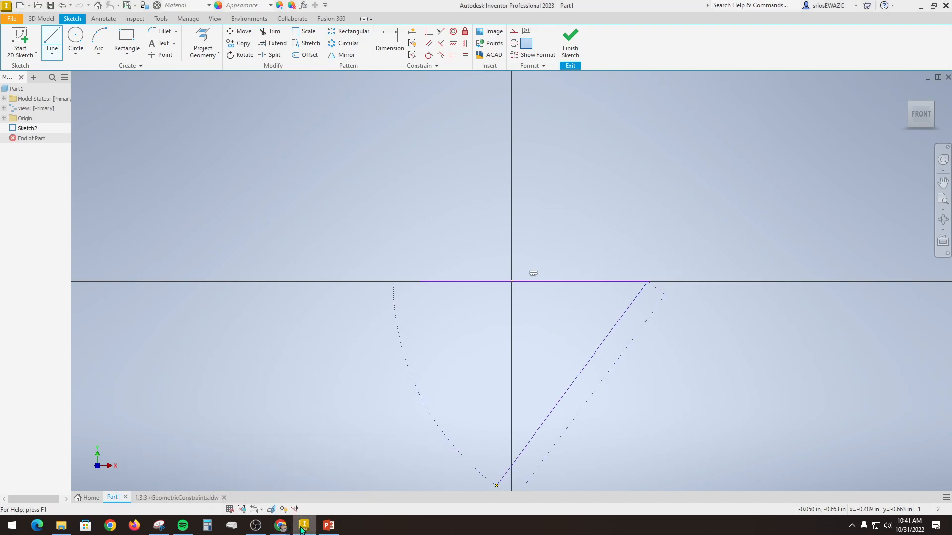
left_click(304, 525)
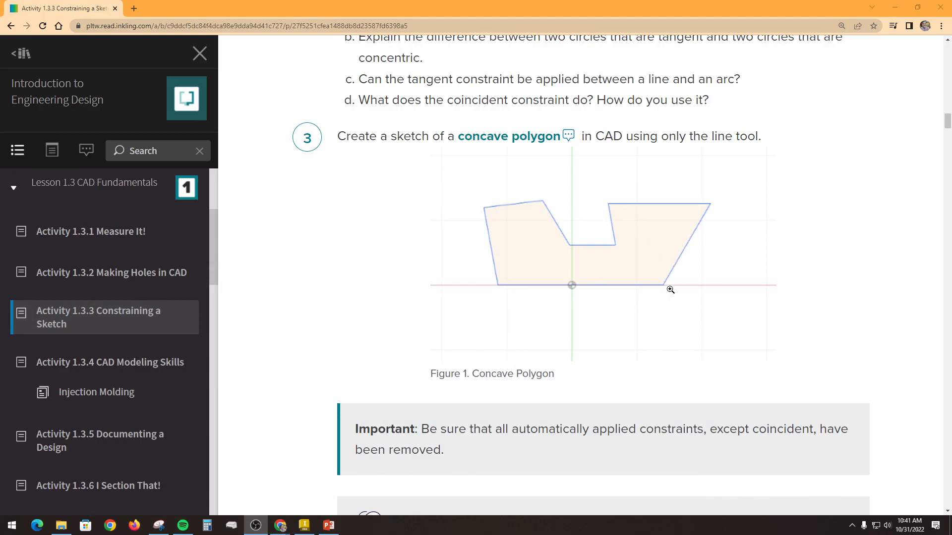
left_click(305, 526)
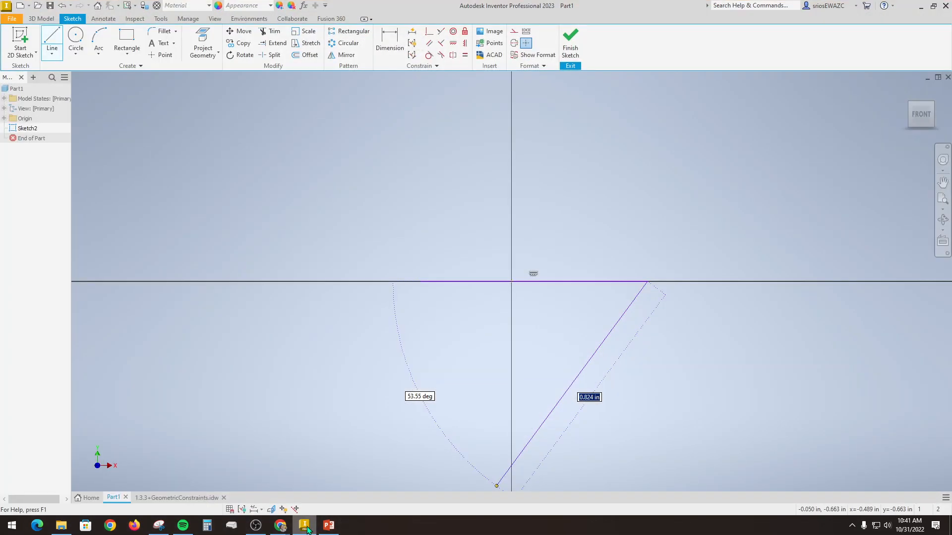
left_click(698, 177)
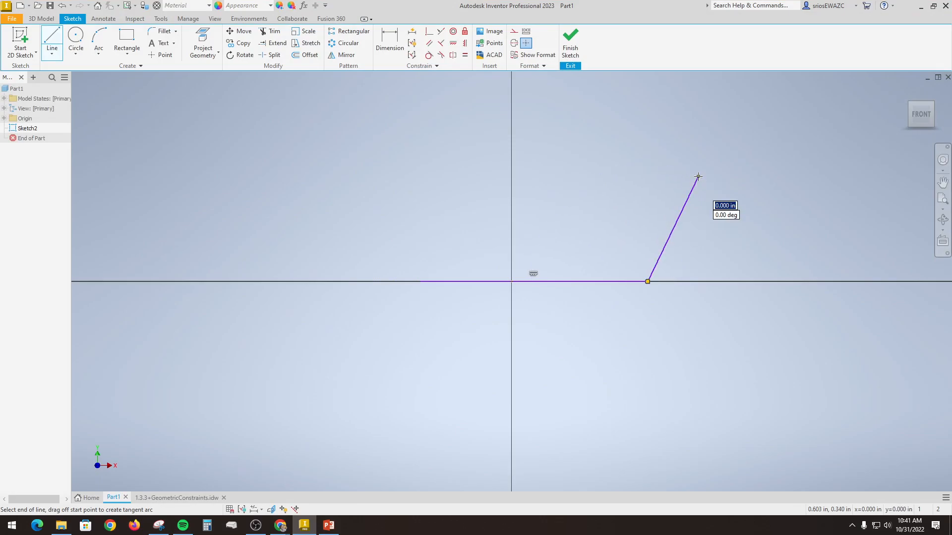
left_click(303, 525)
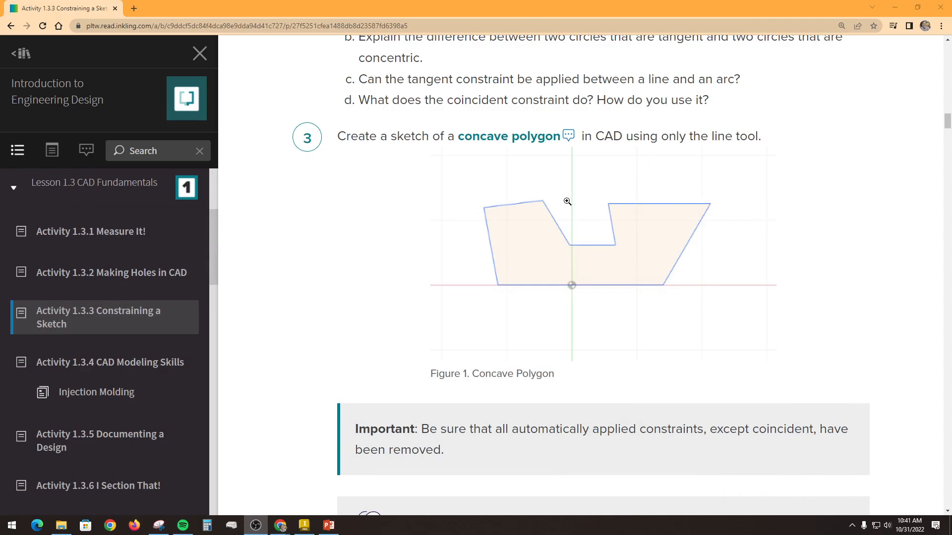
left_click(304, 527)
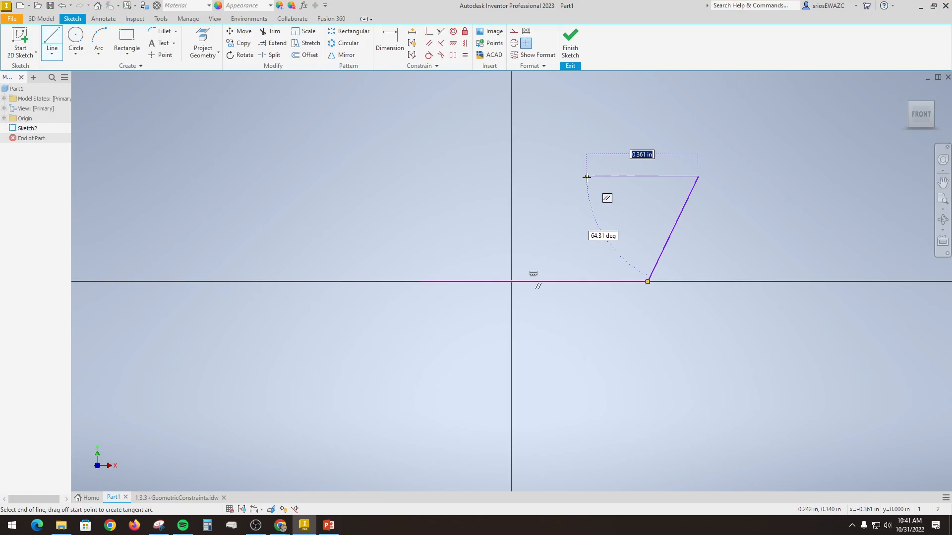
left_click(586, 176)
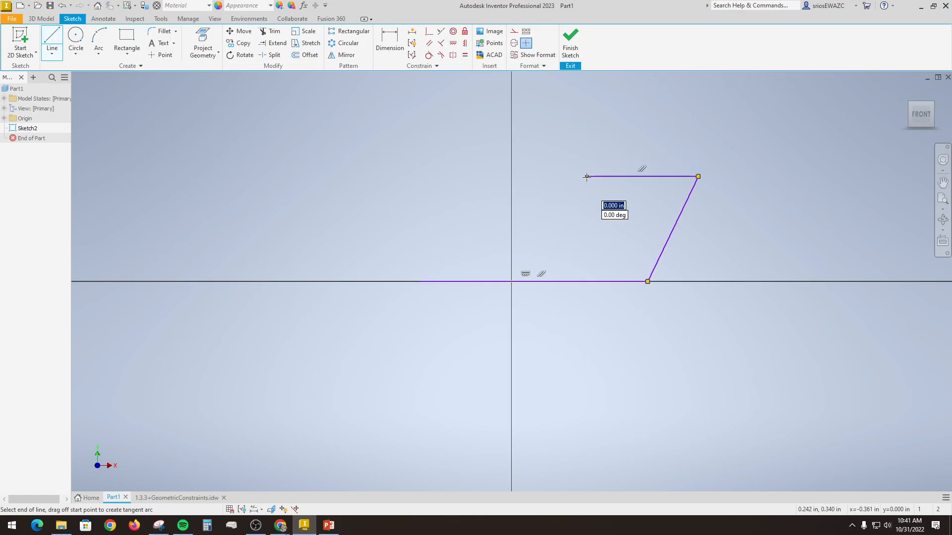
Following the browser figure, draw the notch's short slanted side down to about (0.27, 0.18) in and its floor about 0.29 in long parallel to the base
left_click(309, 527)
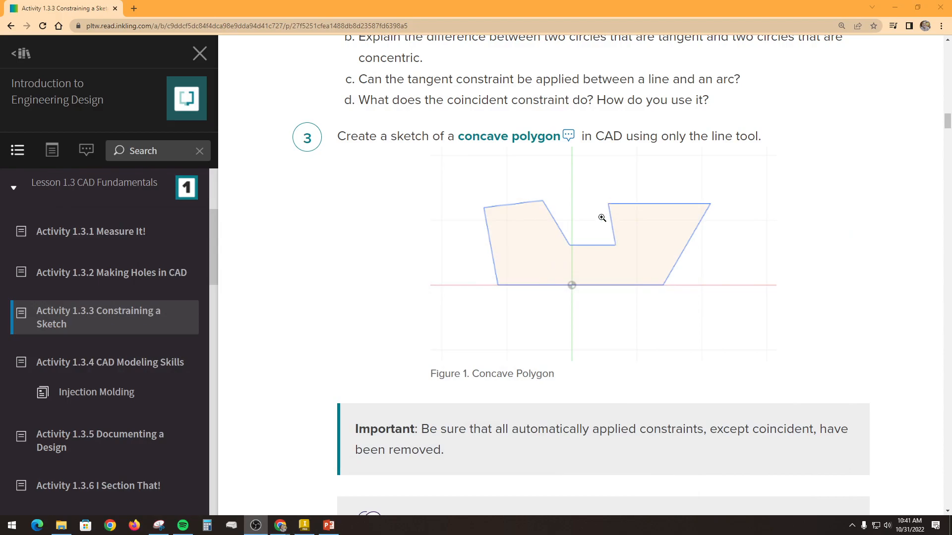
left_click(304, 528)
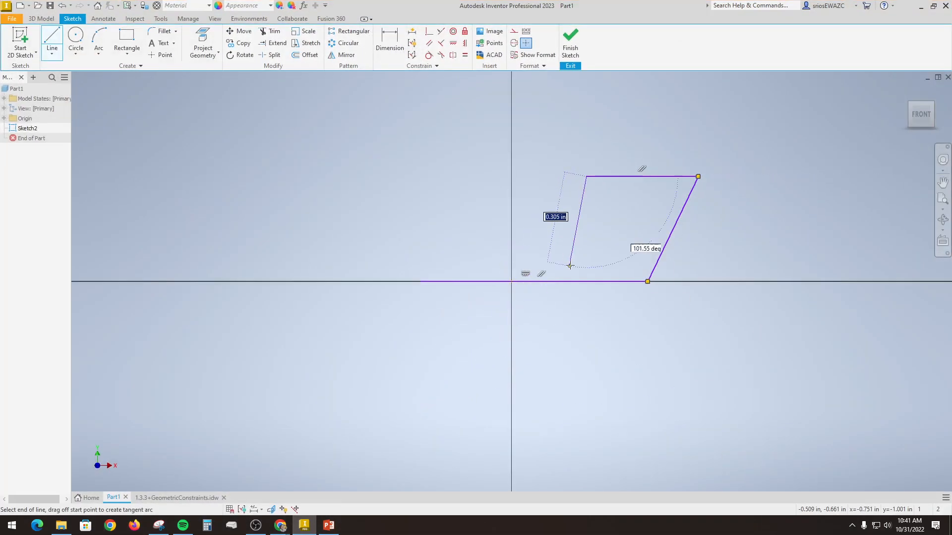
left_click(595, 225)
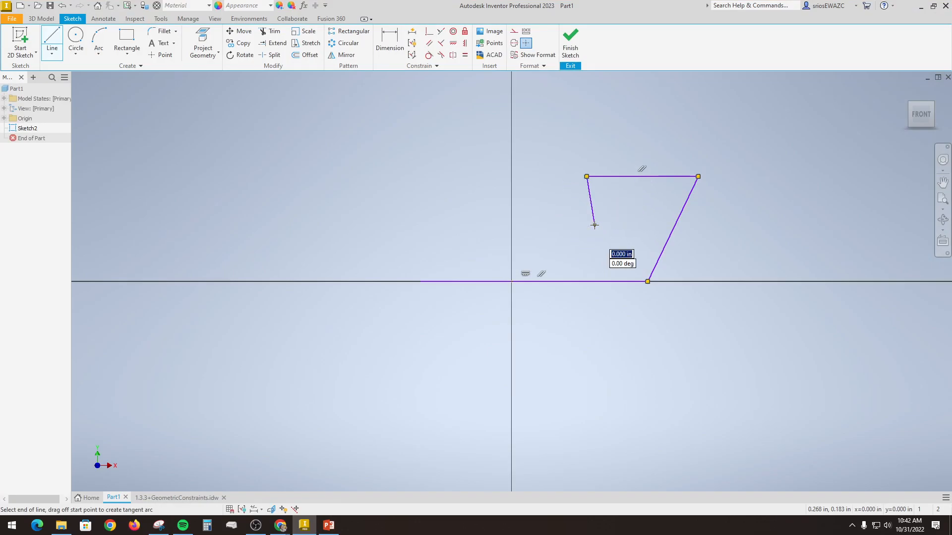
left_click(299, 528)
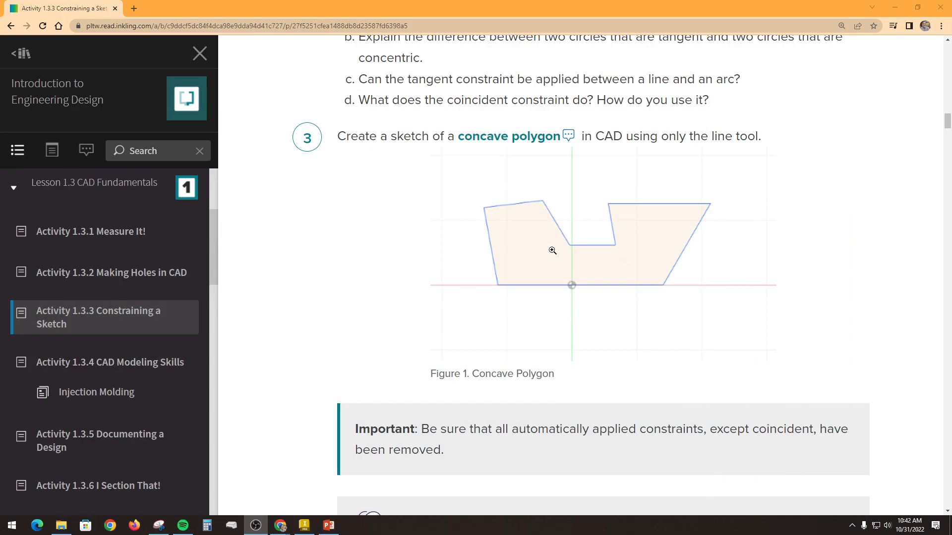
left_click(304, 526)
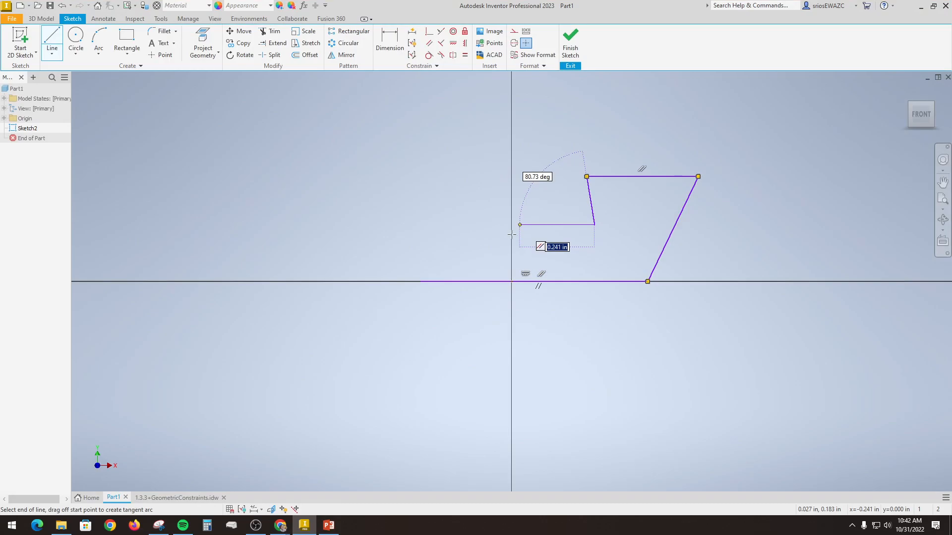
left_click(303, 526)
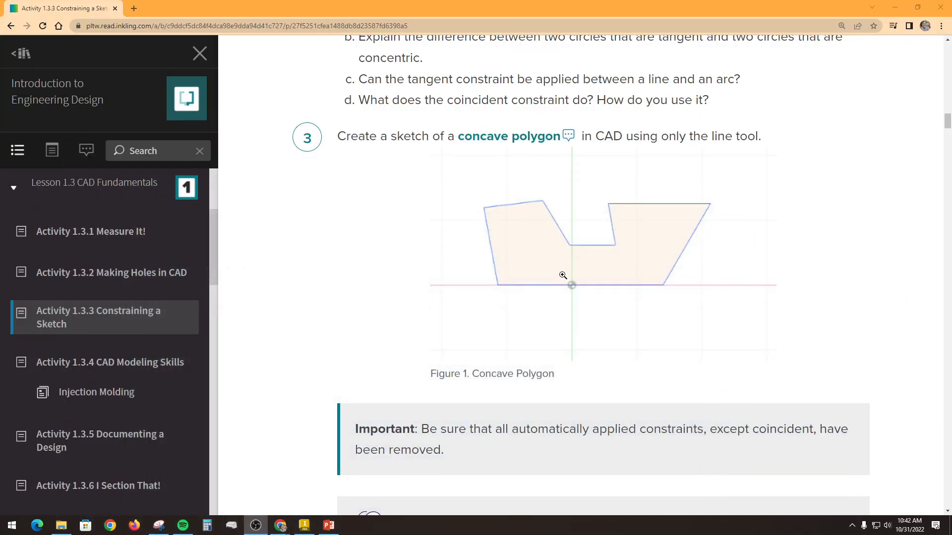
left_click(304, 527)
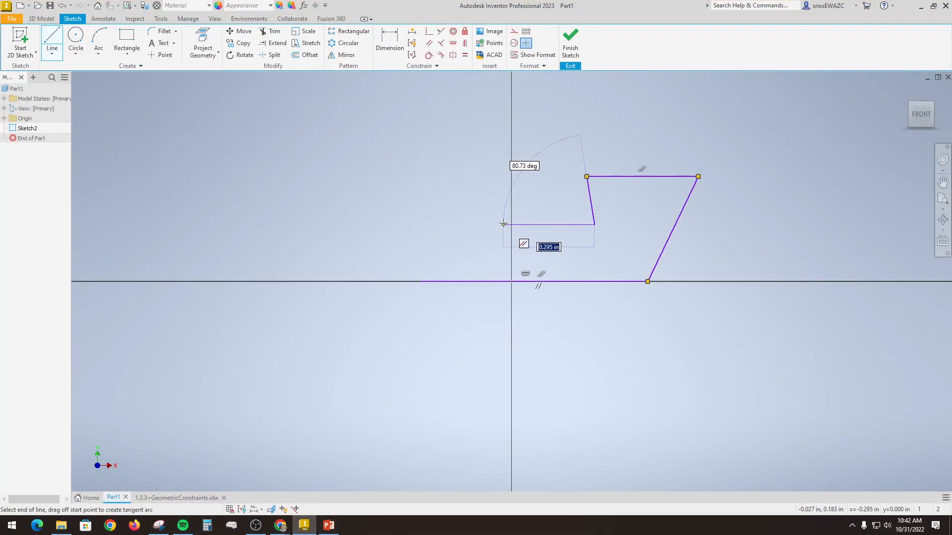
left_click(505, 225)
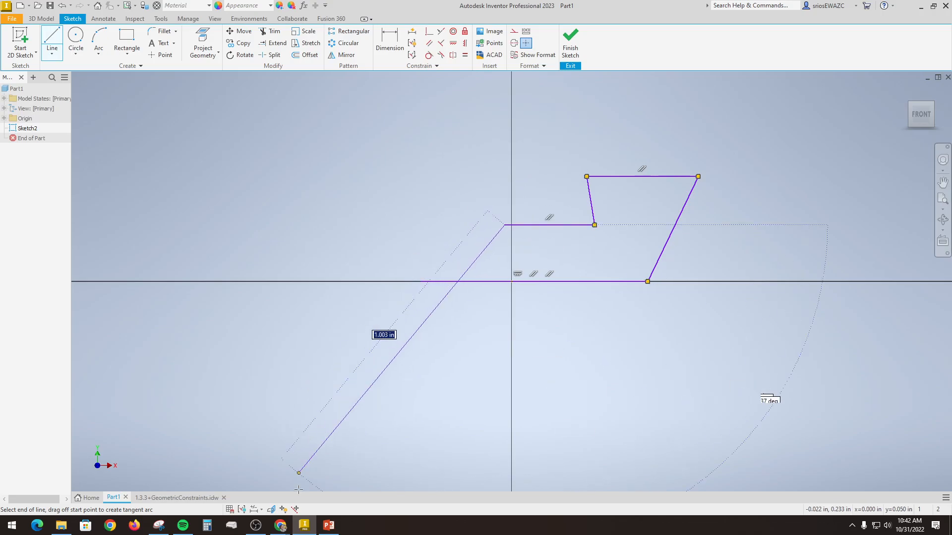
Following the browser figure, draw the notch's left side slanting up past the right top edge's height and a slightly sloping top edge leftward from it
left_click(280, 526)
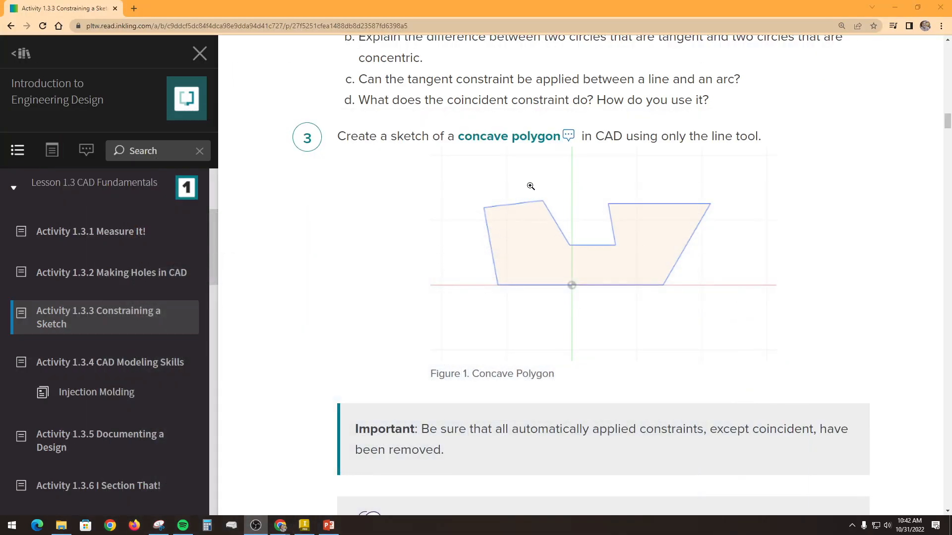
left_click(304, 526)
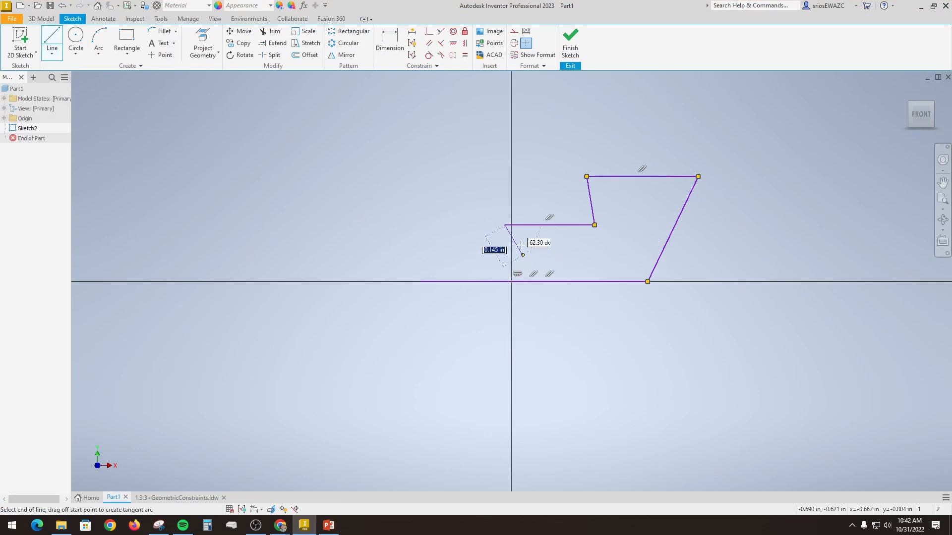
left_click(467, 156)
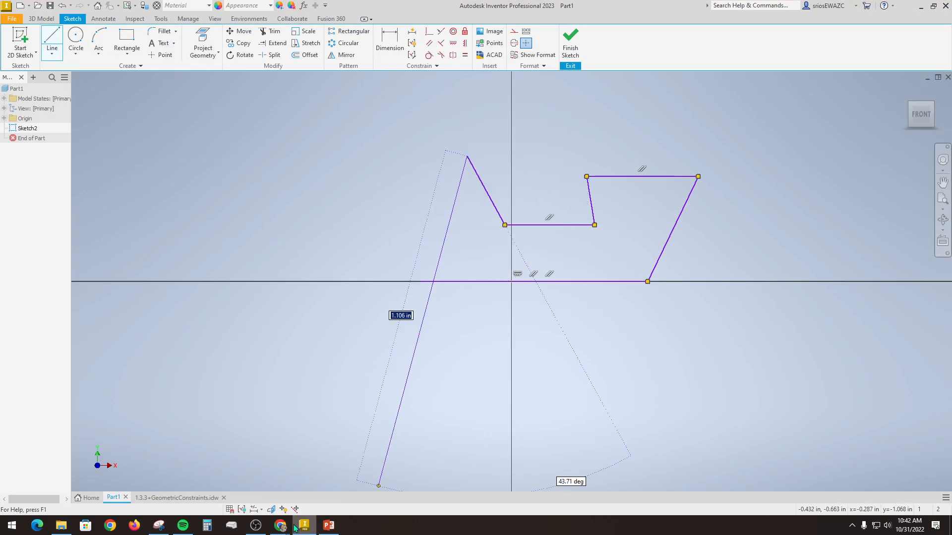
left_click(305, 525)
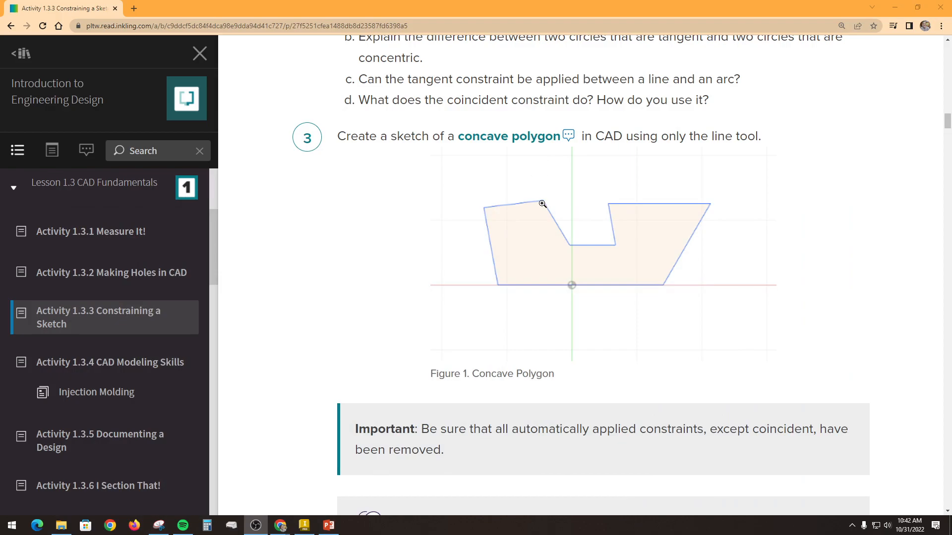
left_click(305, 525)
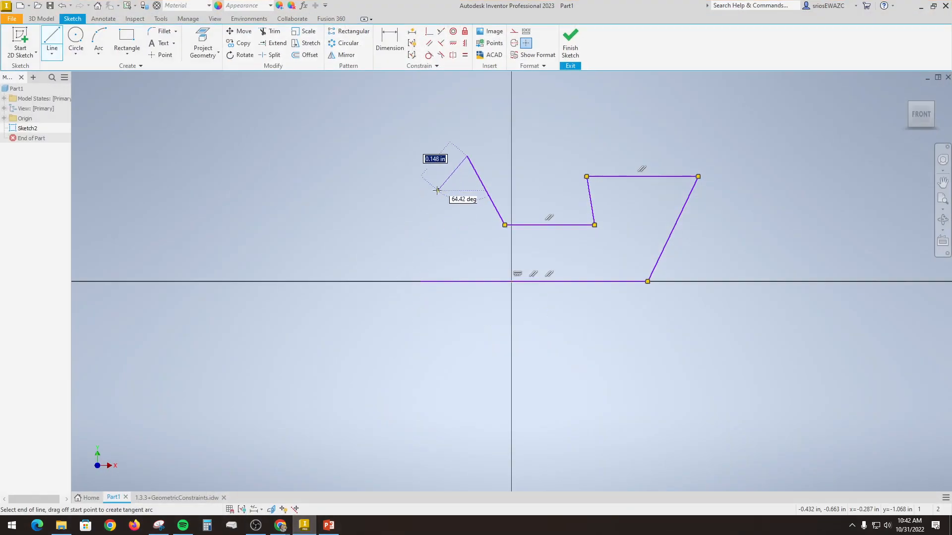
left_click(406, 163)
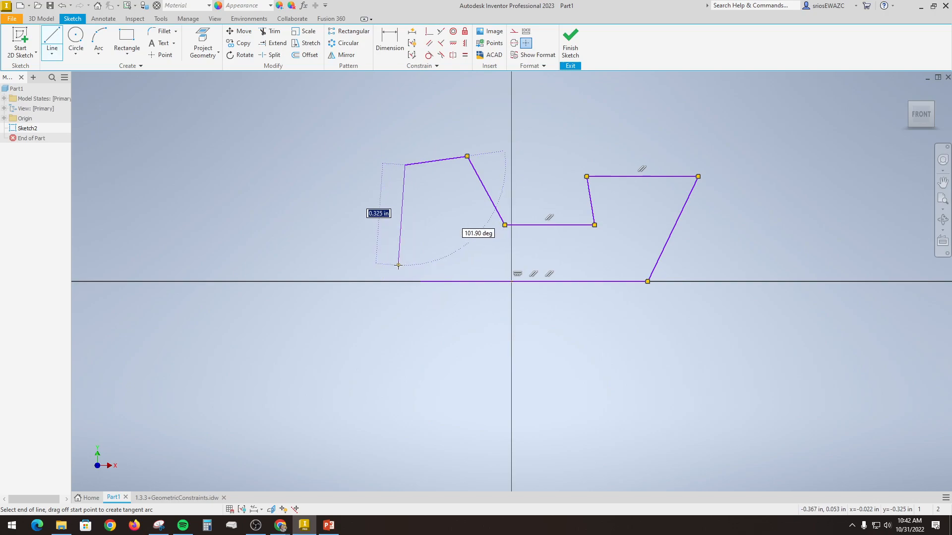
Close the polygon with a left side ending at the base line's start point, and finish the Line command
left_click(419, 281)
right_click(416, 321)
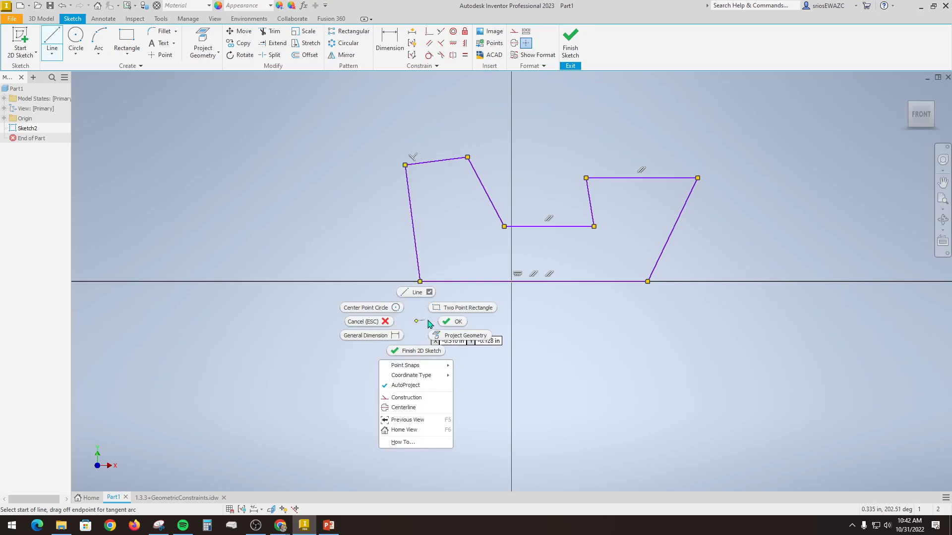
left_click(448, 323)
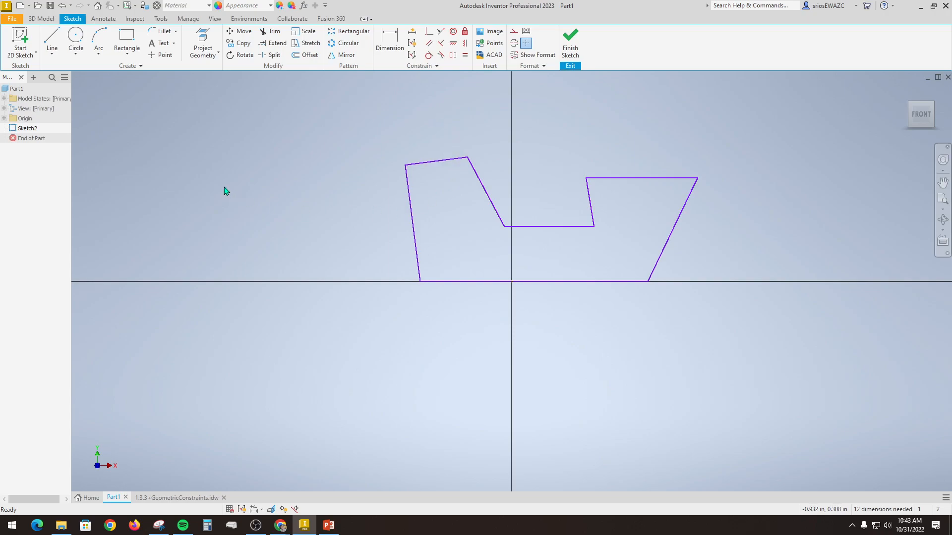
Switch to the browser and read the Activity 1.3.3 instructions on removing constraints and on steps 4 to 8
left_click(301, 532)
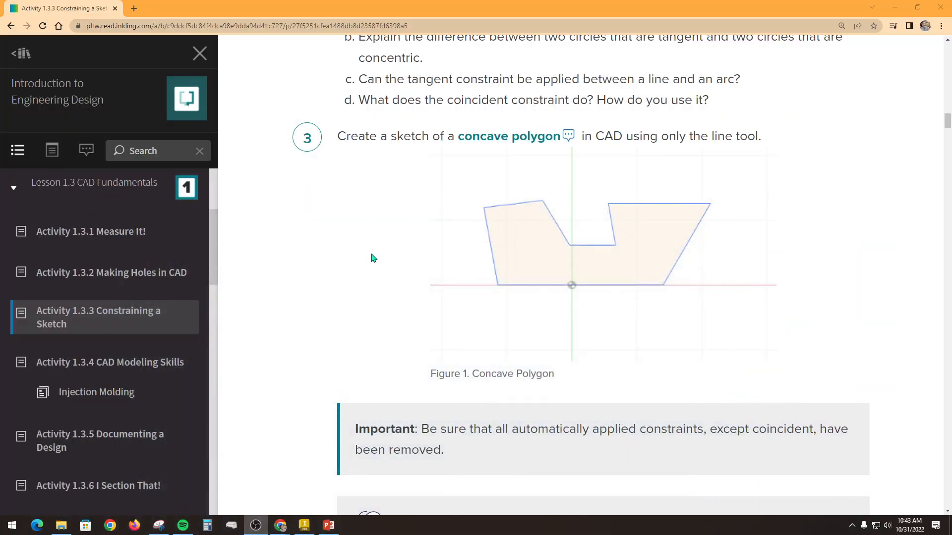
scroll(379, 292, "down", 2)
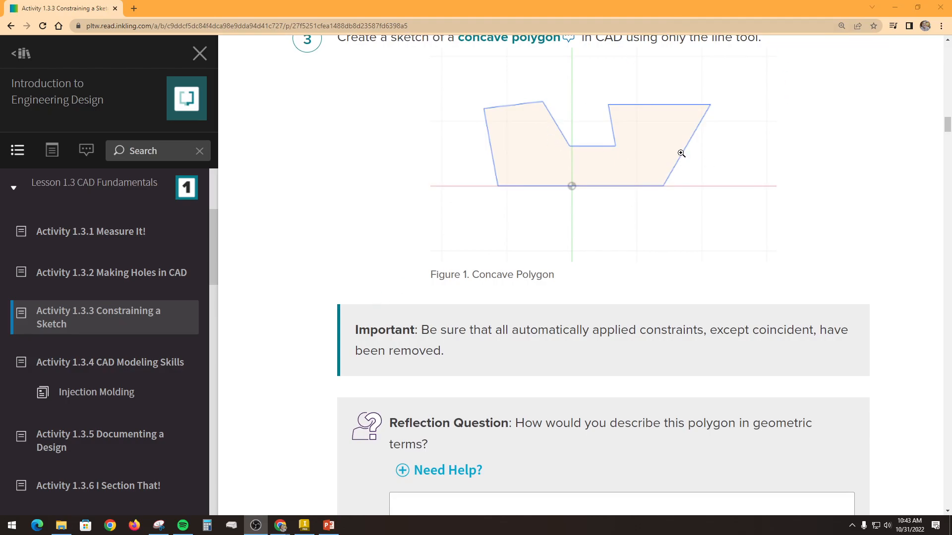
scroll(335, 276, "down", 6)
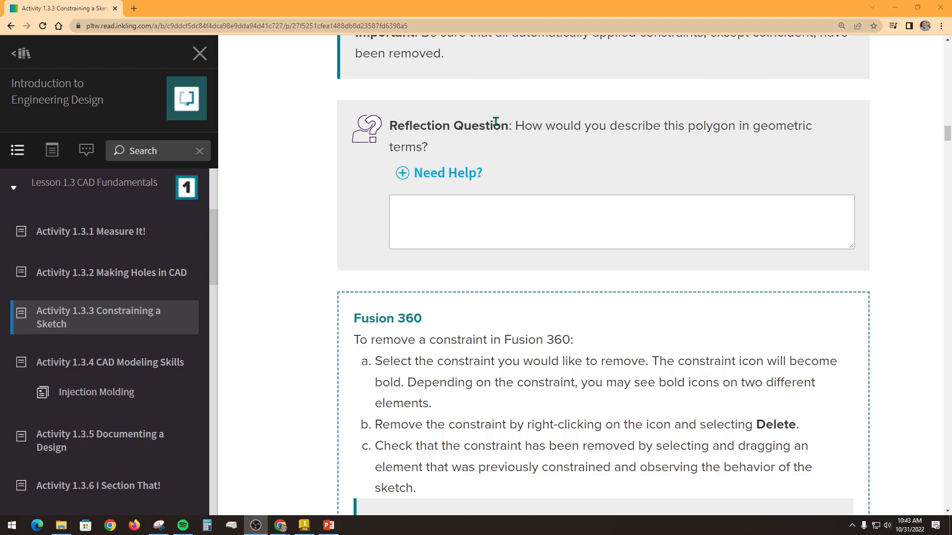
scroll(337, 375, "down", 8)
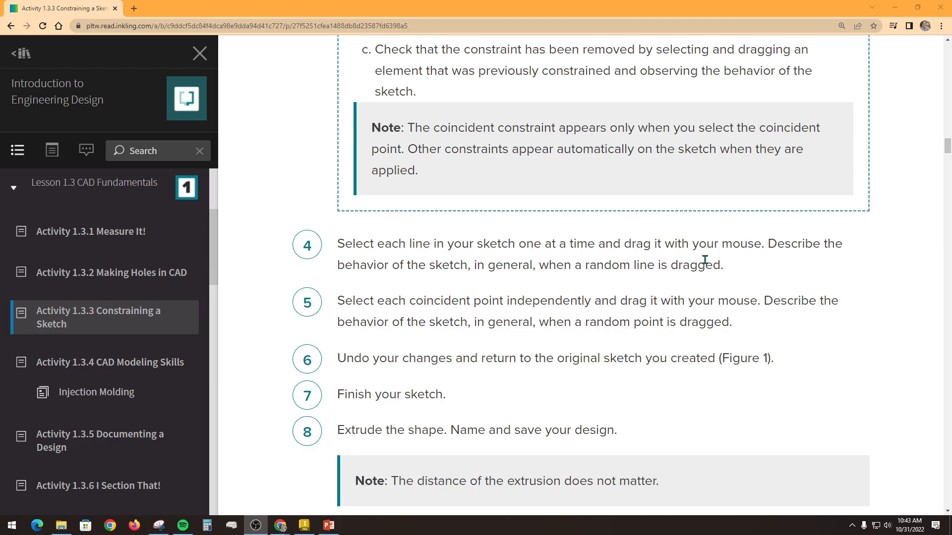
Back in Inventor, shift the polygon's right top edge up and down, leaving it about 0.39 in above the base
left_click(303, 526)
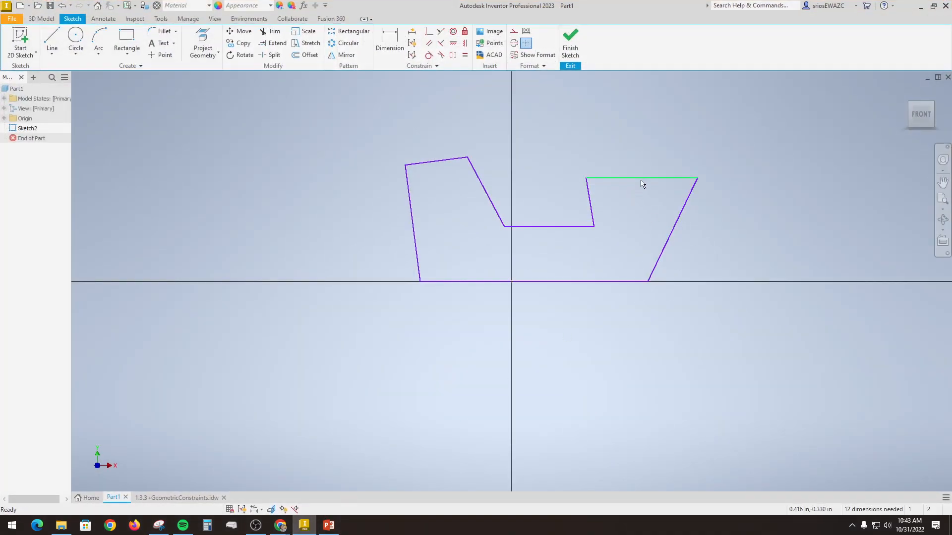
mouse_move(642, 184)
left_mouse_down()
mouse_move(664, 139)
mouse_move(655, 119)
left_mouse_up()
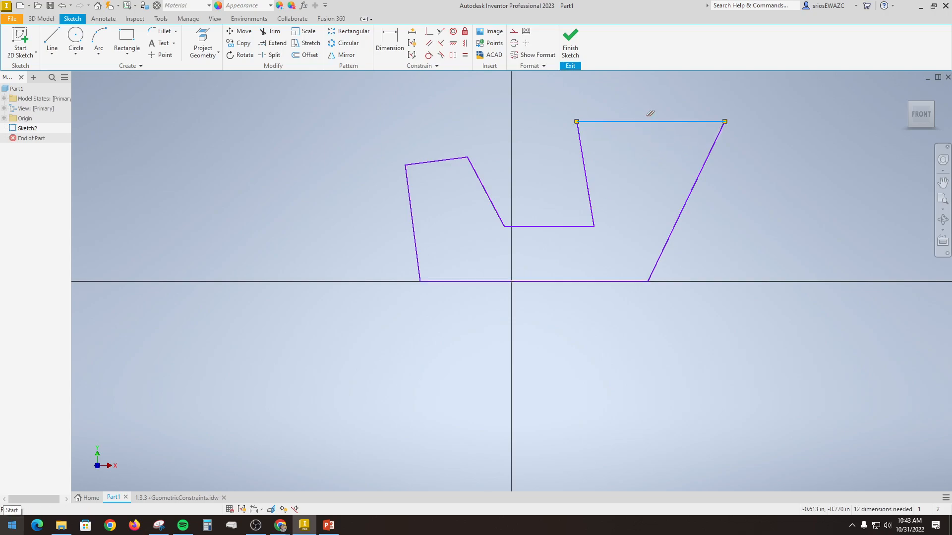
left_click(651, 119)
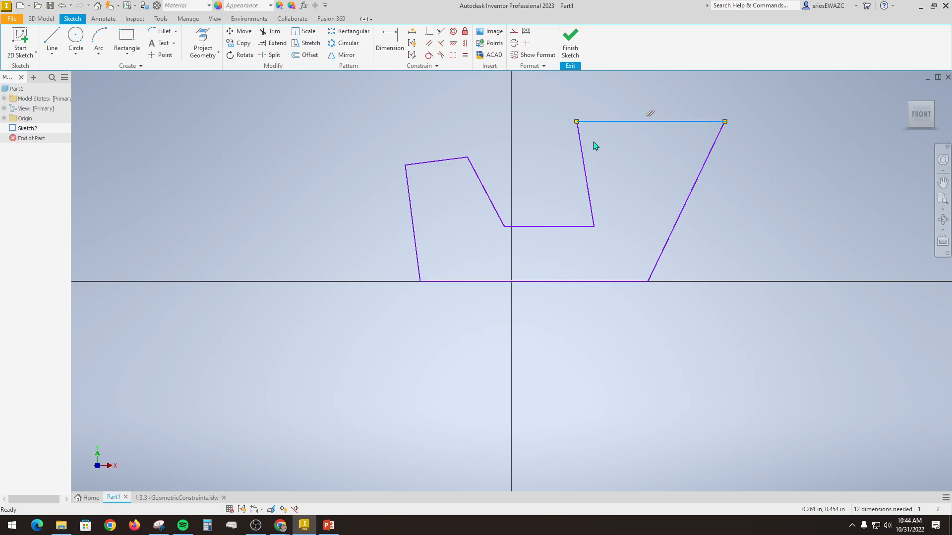
mouse_move(621, 123)
left_mouse_down()
mouse_move(620, 183)
mouse_move(680, 149)
mouse_move(675, 103)
left_mouse_up()
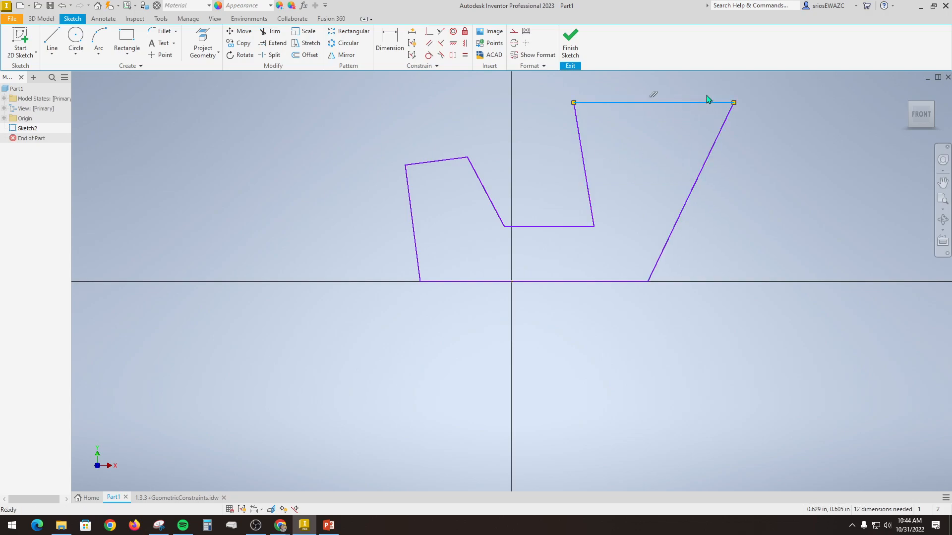
mouse_move(701, 102)
left_mouse_down()
mouse_move(692, 159)
mouse_move(684, 158)
left_mouse_up()
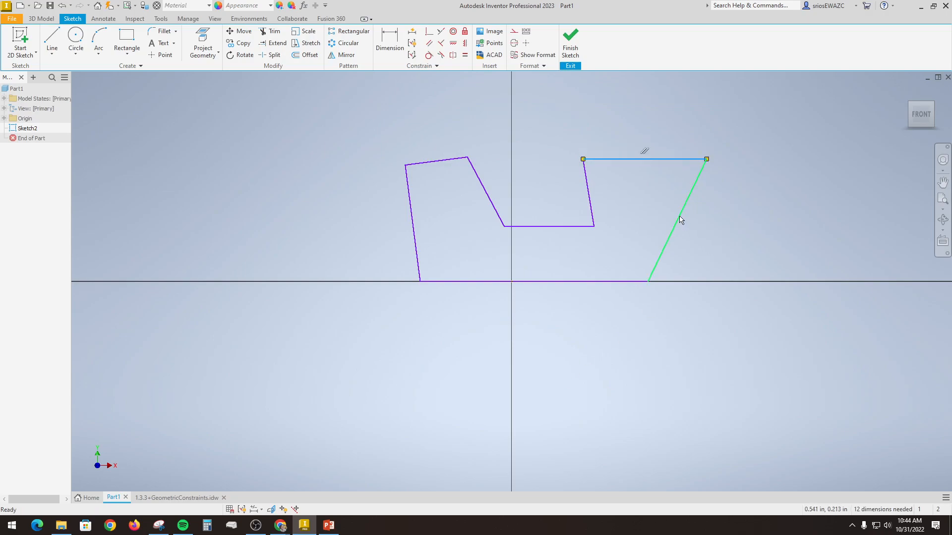
Test moving the slanted right side outward and the notch floor above the top edges, undoing each move
left_click_drag(680, 219, 781, 219)
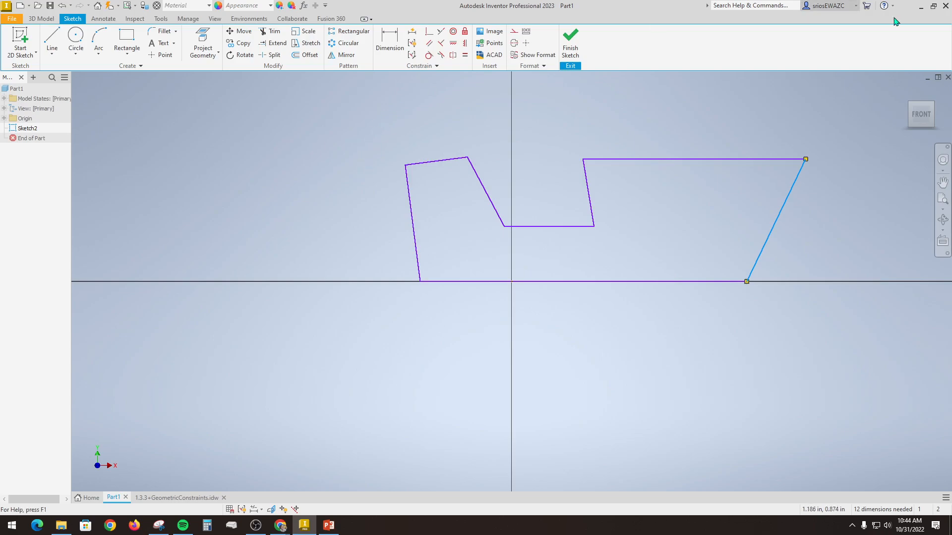
left_click(63, 7)
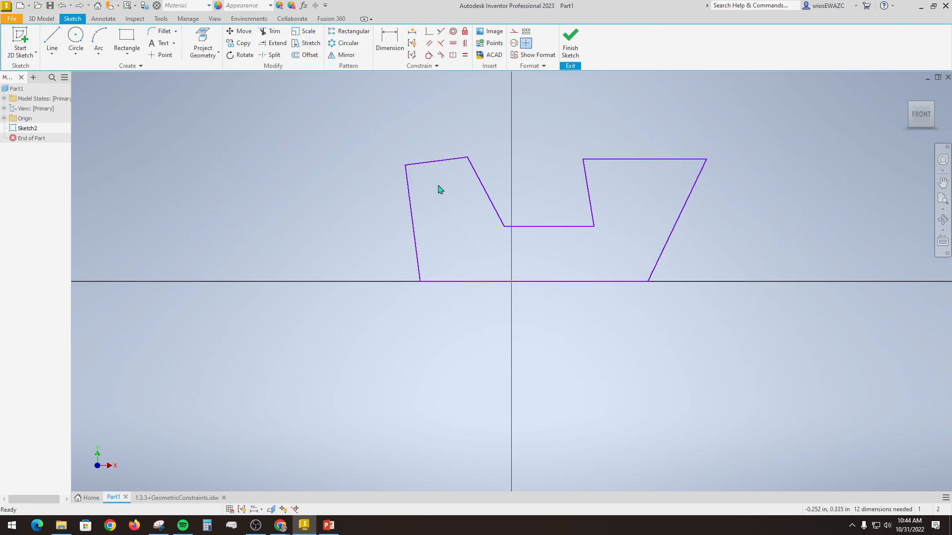
left_click_drag(570, 227, 566, 92)
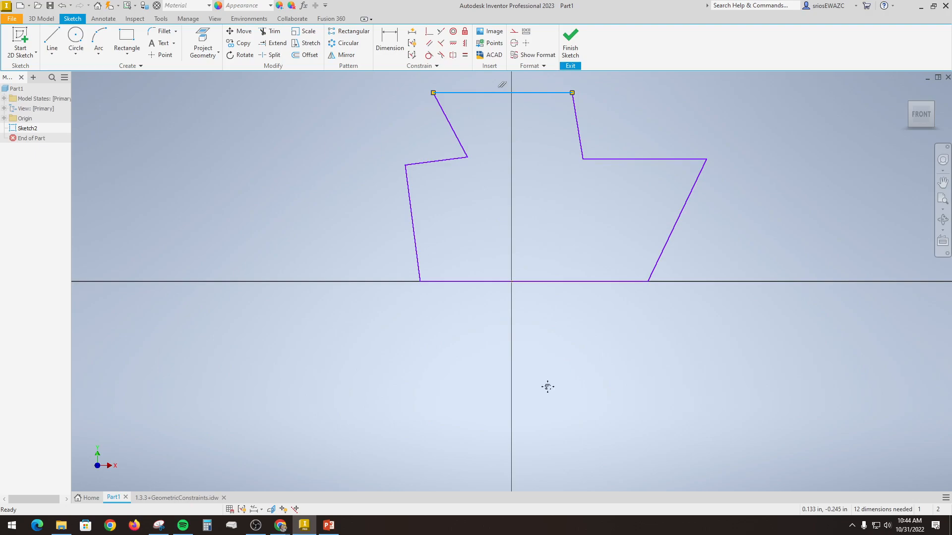
middle_click_drag(546, 382, 537, 414)
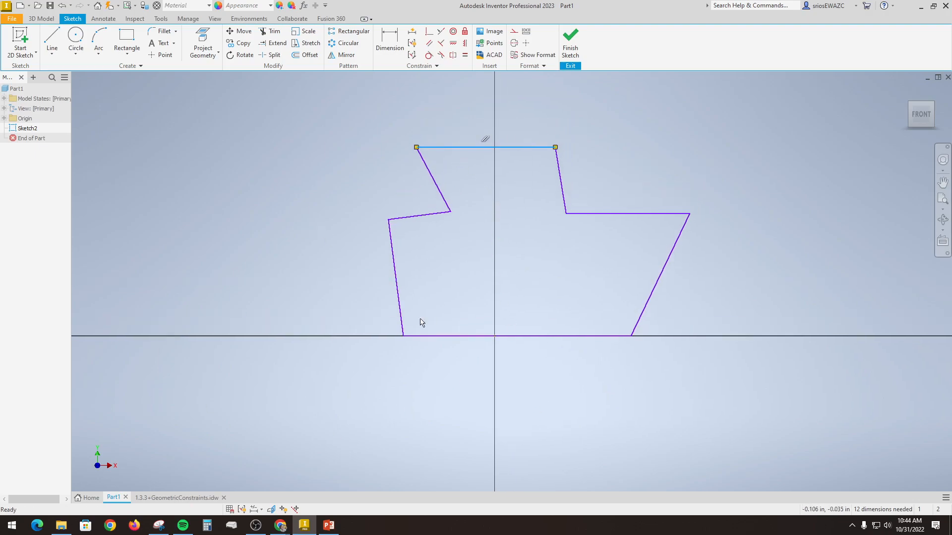
left_click(63, 7)
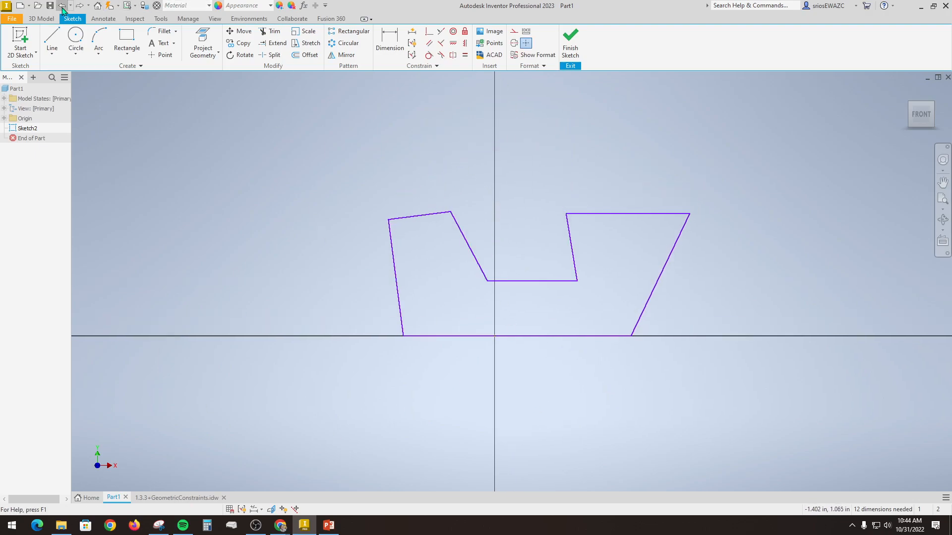
Test moving the left side slightly outward and the sloping left top edge upward, undoing each move
mouse_move(401, 320)
left_mouse_down()
mouse_move(350, 321)
mouse_move(406, 320)
mouse_move(396, 314)
left_mouse_up()
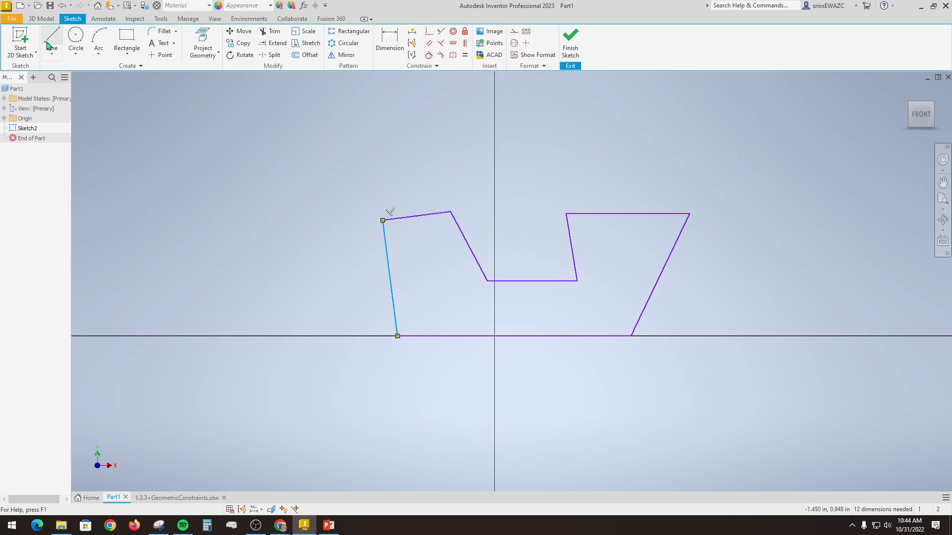
left_click(379, 148)
mouse_move(415, 216)
left_mouse_down()
mouse_move(399, 123)
mouse_move(397, 148)
mouse_move(423, 219)
mouse_move(396, 194)
left_mouse_up()
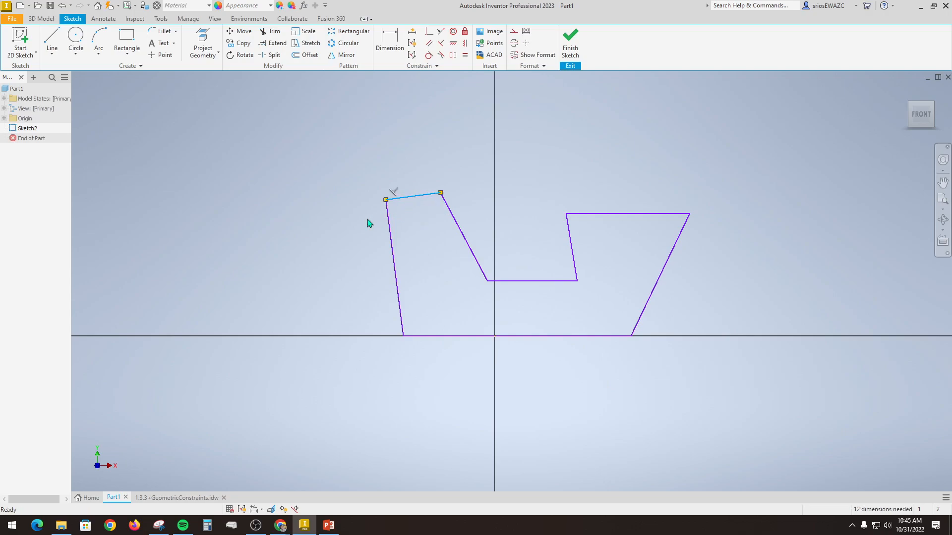
left_click(62, 6)
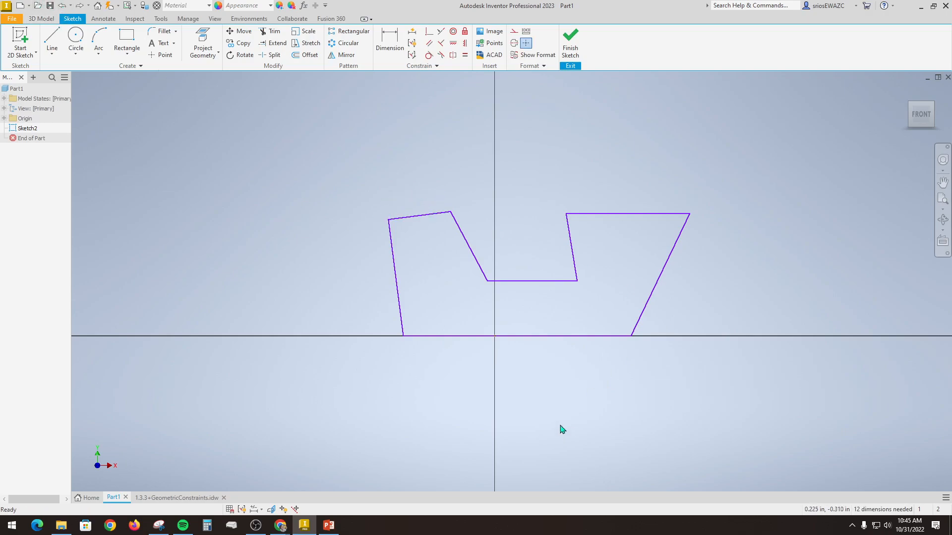
Test moving the base line about 0.14 in below the horizontal axis and return it onto the axis
mouse_move(540, 341)
left_mouse_down()
mouse_move(542, 321)
mouse_move(547, 383)
left_mouse_up()
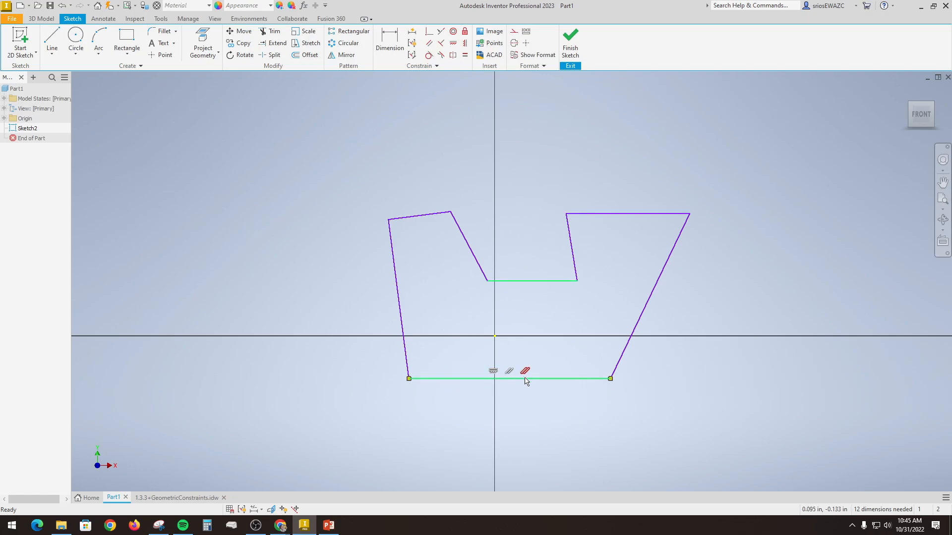
left_click_drag(526, 380, 528, 348)
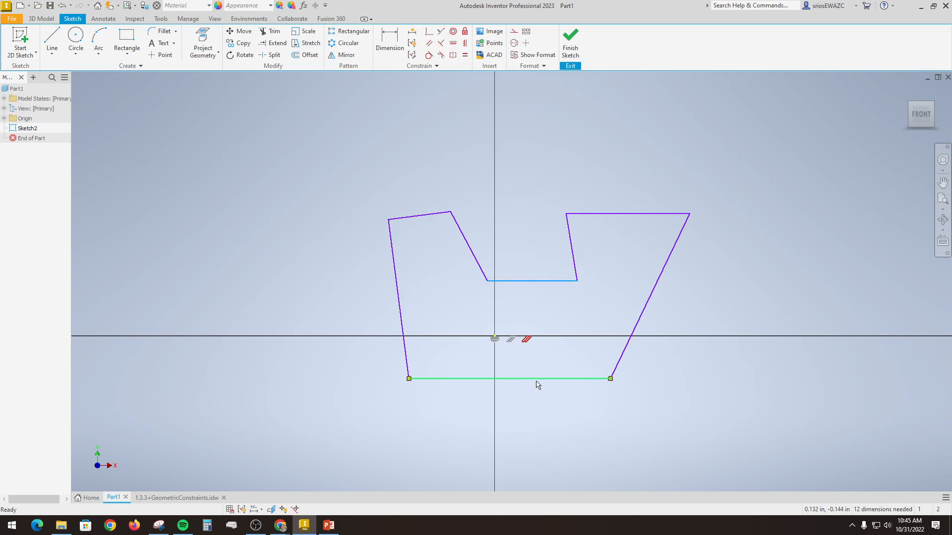
left_click_drag(538, 383, 534, 336)
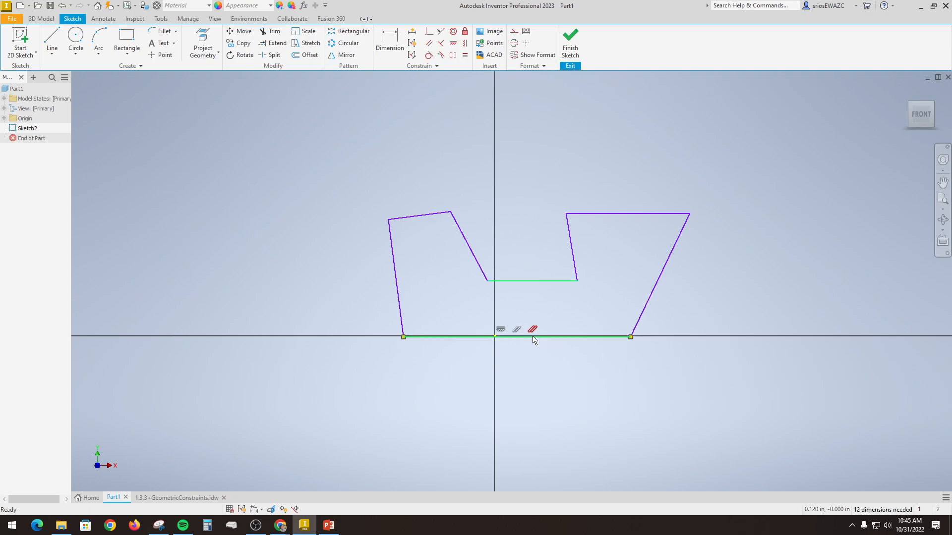
Check step 5 in the browser, test moving the polygon's upper-right vertex up and outward in Inventor, and undo the move
left_click(306, 528)
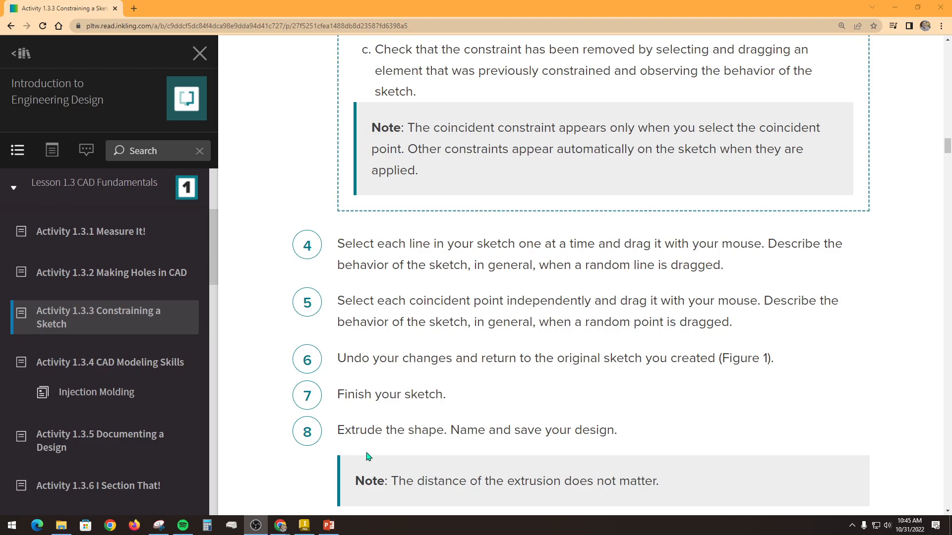
left_click(304, 525)
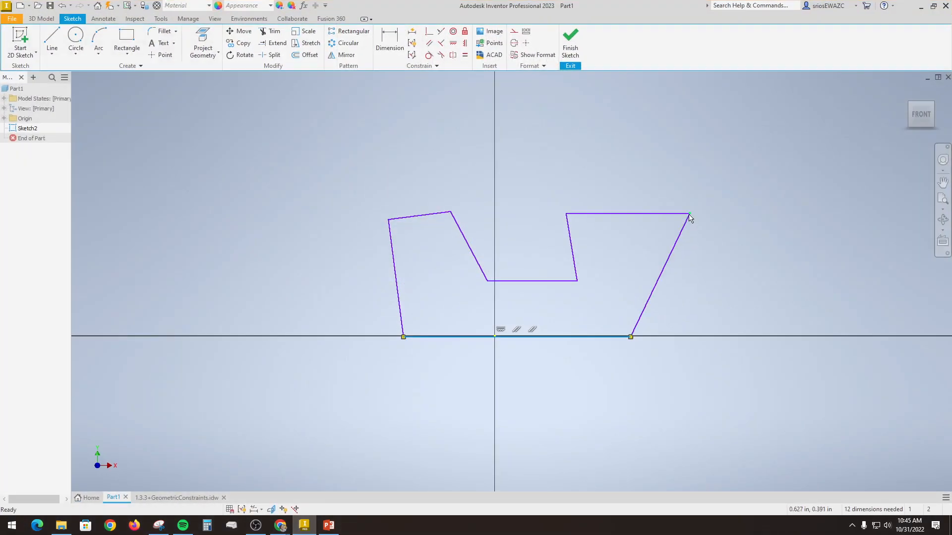
mouse_move(689, 214)
left_mouse_down()
mouse_move(761, 178)
mouse_move(757, 278)
mouse_move(713, 168)
mouse_move(674, 158)
mouse_move(742, 153)
mouse_move(757, 194)
mouse_move(720, 182)
left_mouse_up()
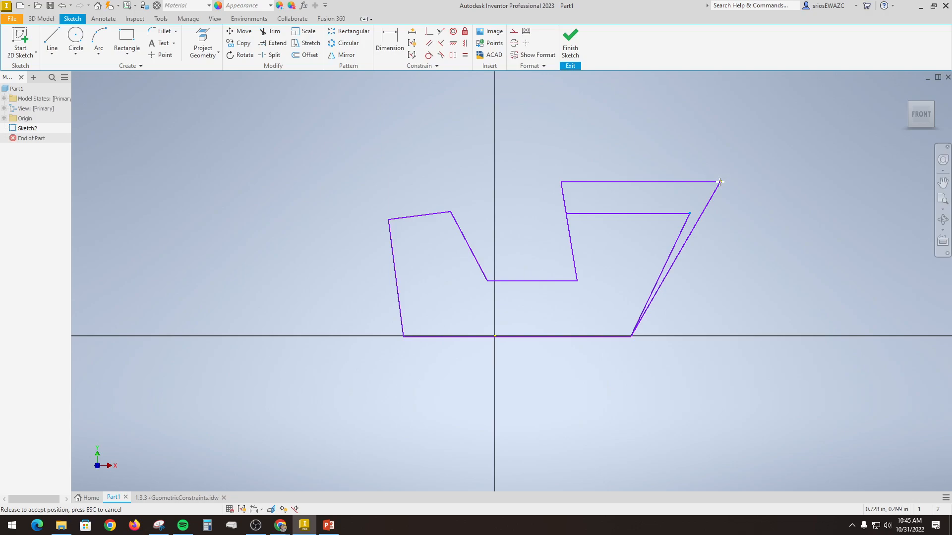
mouse_move(720, 182)
left_mouse_down()
mouse_move(746, 185)
mouse_move(787, 123)
mouse_move(771, 150)
mouse_move(723, 185)
mouse_move(679, 186)
mouse_move(646, 172)
mouse_move(701, 172)
mouse_move(750, 200)
mouse_move(746, 232)
mouse_move(748, 187)
mouse_move(653, 181)
mouse_move(667, 168)
mouse_move(737, 186)
left_mouse_up()
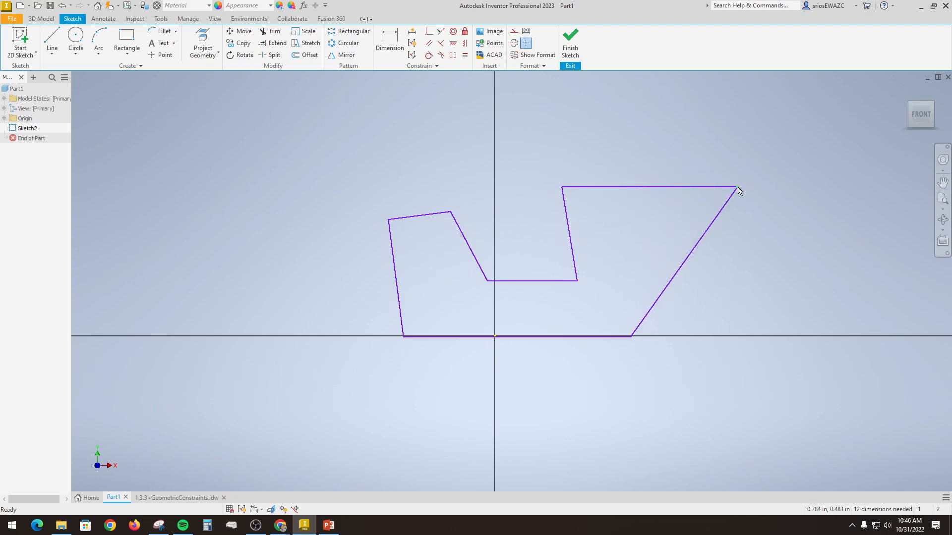
left_click(62, 6)
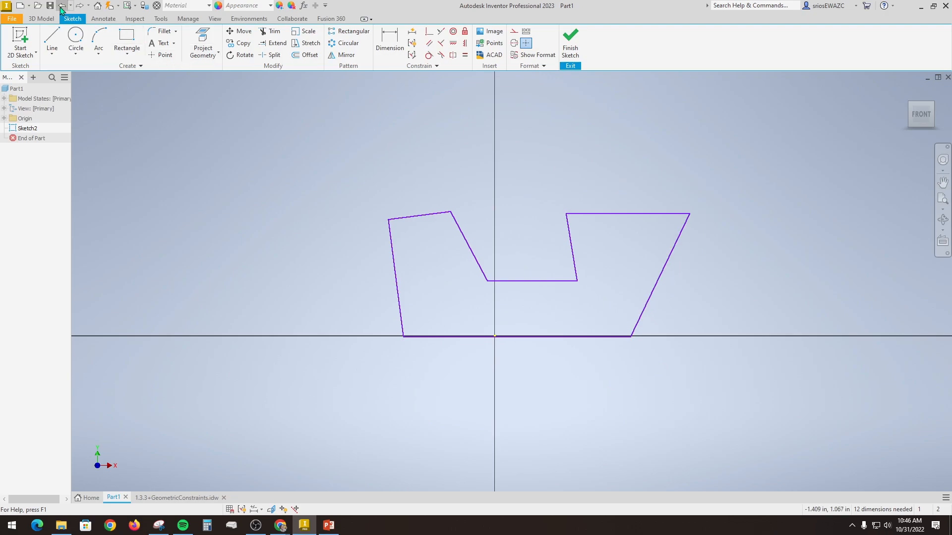
Test moving the notch floor's left vertex above the polygon and across to the far right, undoing each move
mouse_move(487, 284)
left_mouse_down()
mouse_move(519, 206)
mouse_move(521, 138)
mouse_move(445, 127)
mouse_move(428, 159)
mouse_move(485, 192)
mouse_move(490, 165)
mouse_move(434, 126)
left_mouse_up()
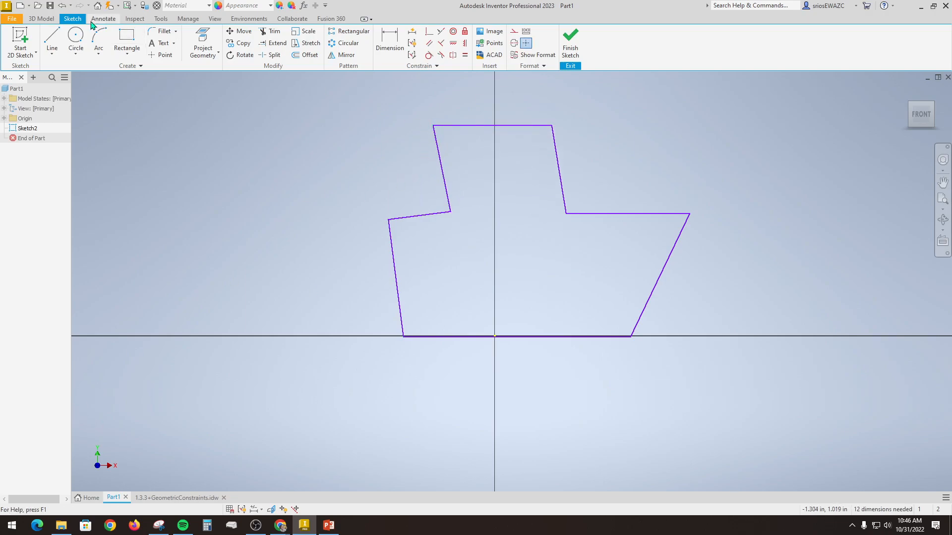
left_click(61, 6)
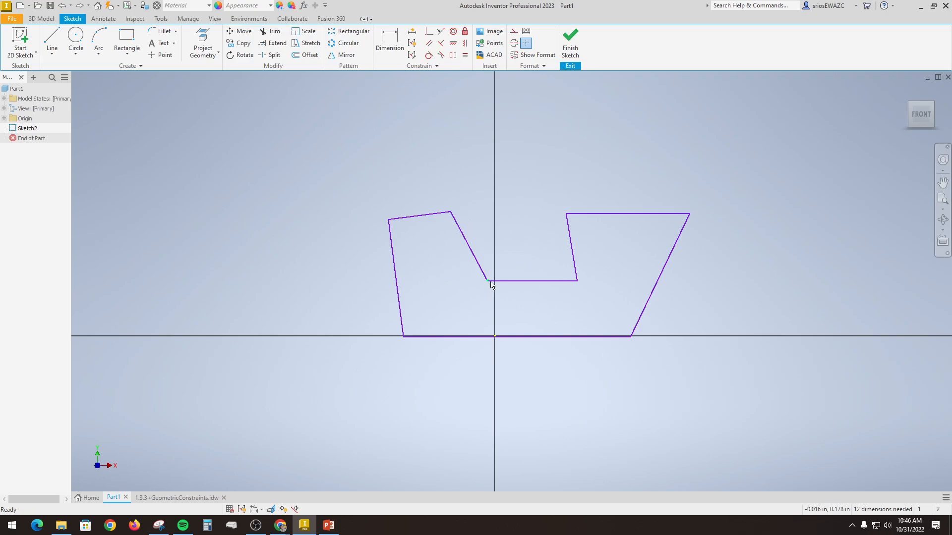
mouse_move(488, 282)
left_mouse_down()
mouse_move(527, 219)
mouse_move(616, 136)
mouse_move(659, 119)
left_mouse_up()
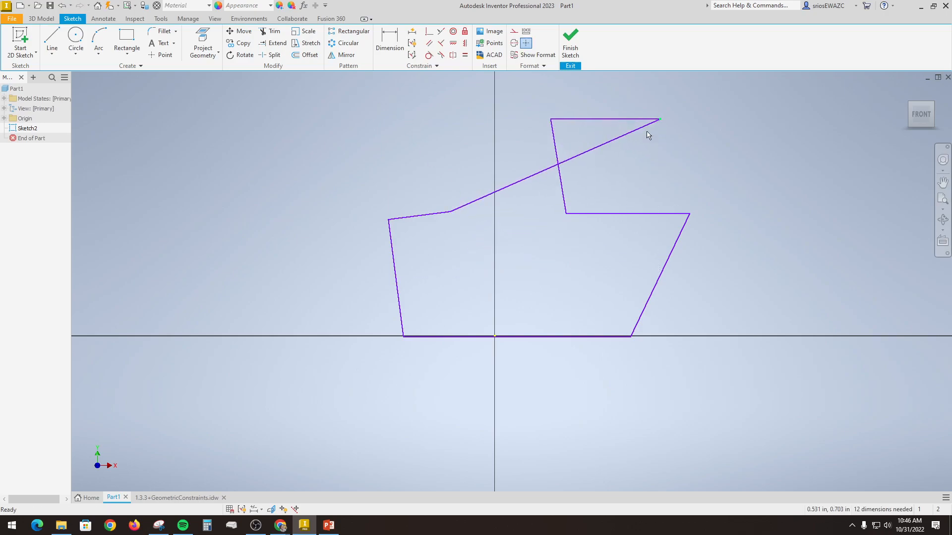
left_click(60, 6)
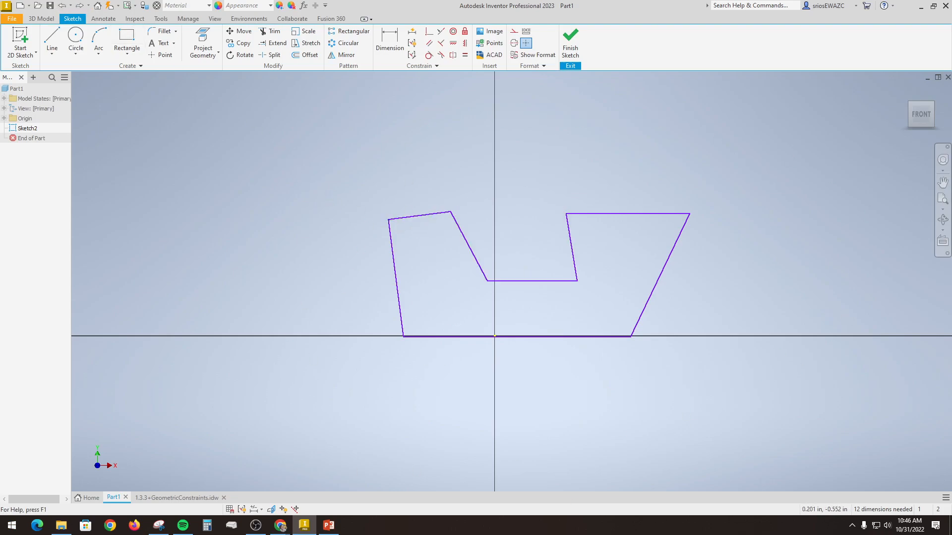
Check steps 7 and 8 in the browser, return to Inventor to finish the sketch, and extrude the polygon .25 in
left_click(280, 526)
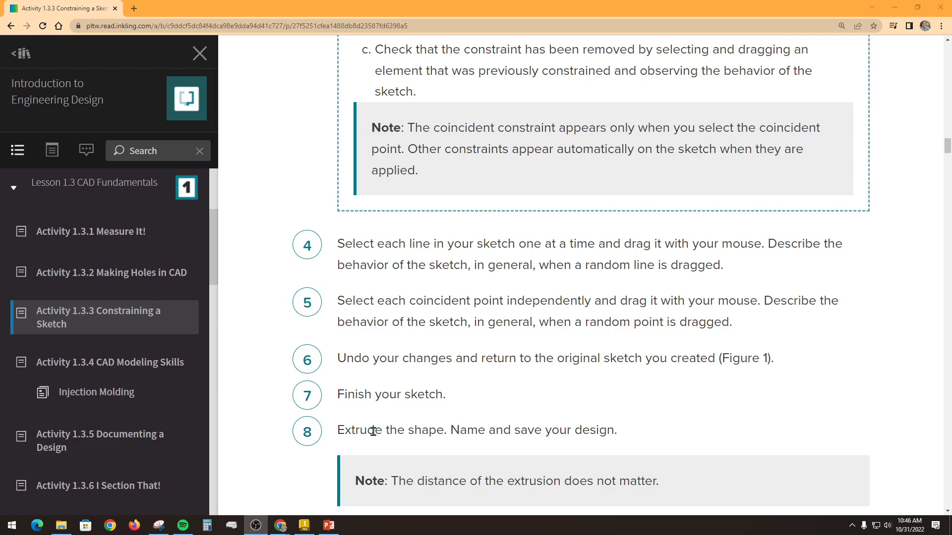
left_click(304, 525)
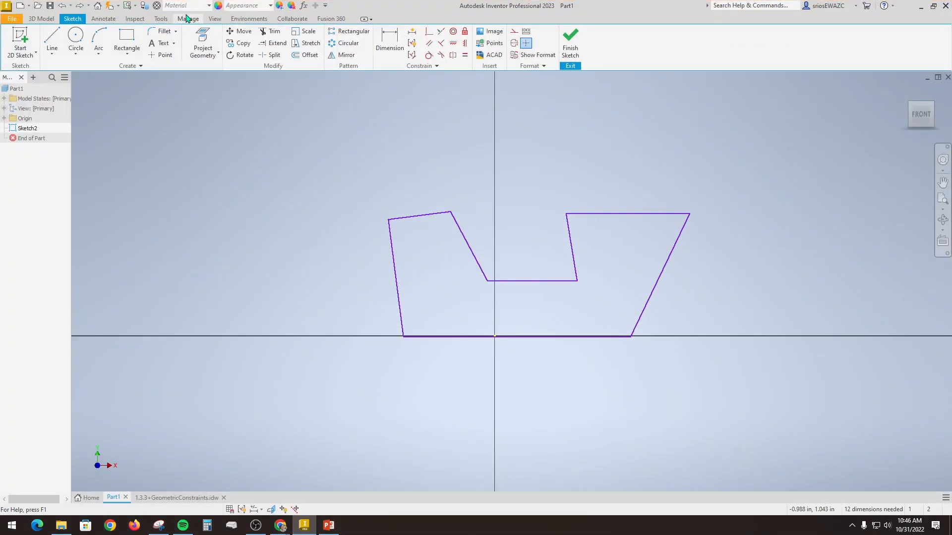
left_click(568, 38)
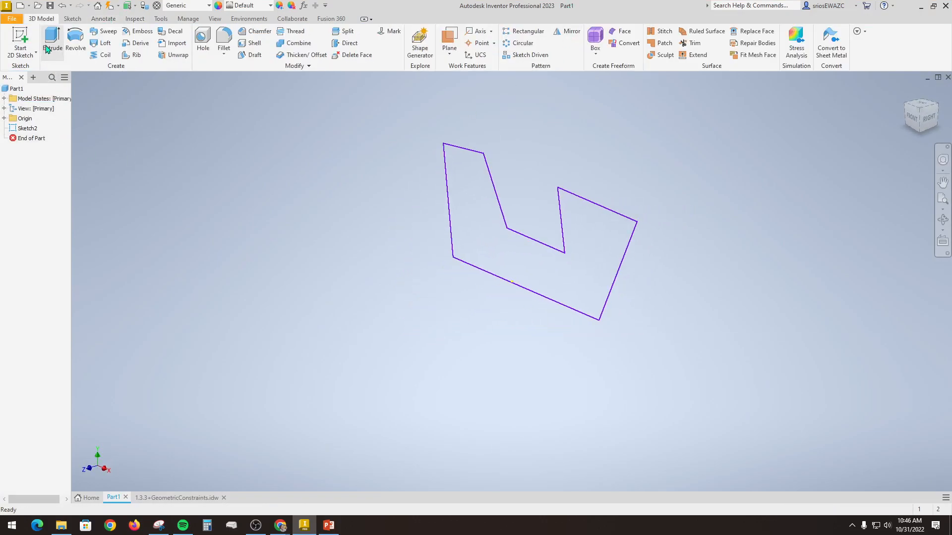
left_click(46, 48)
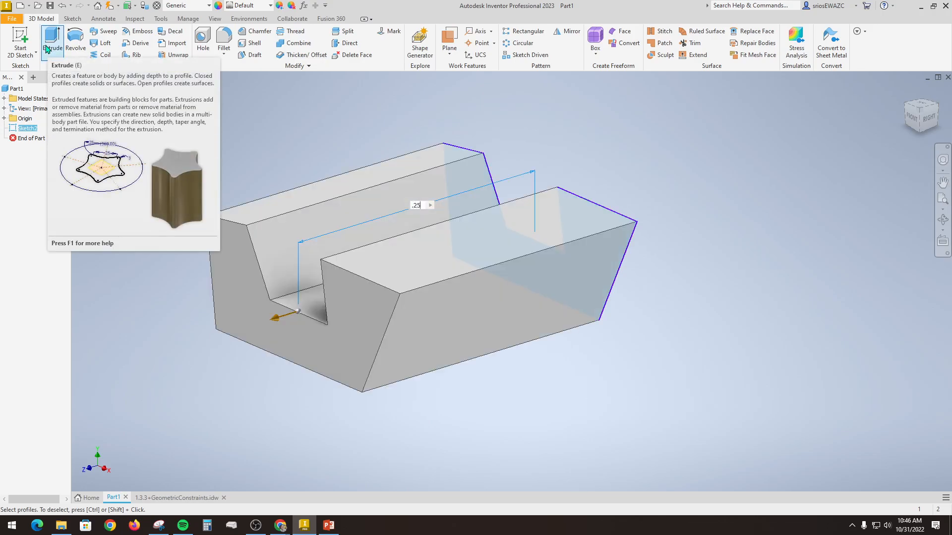
key("Return")
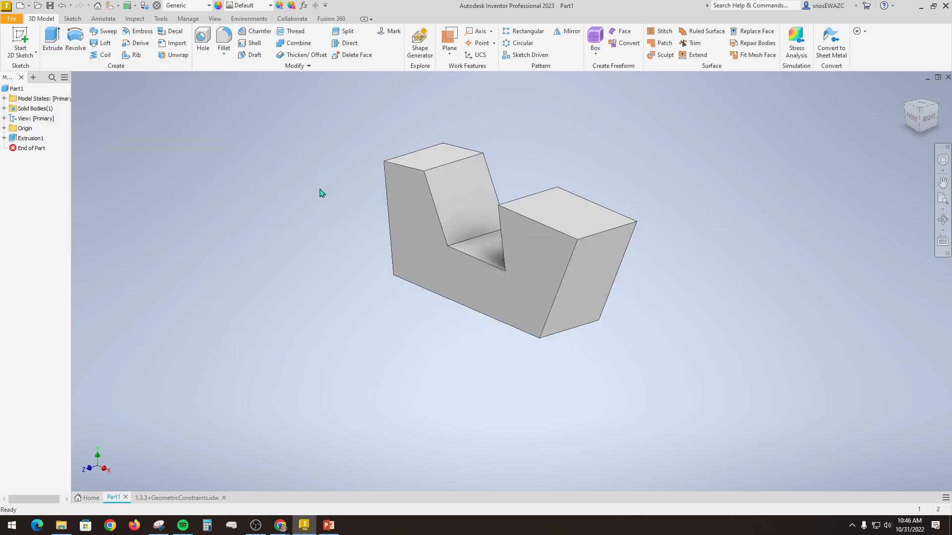
Open Save As for the part and enter a file name beginning with "1.3.3 F"
left_click(11, 19)
left_click(30, 127)
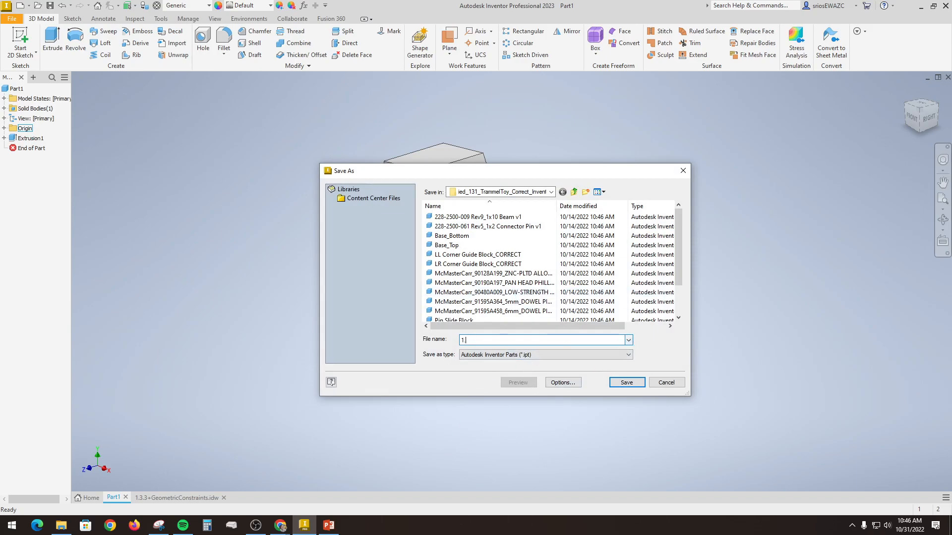
type("1.3.3 F")
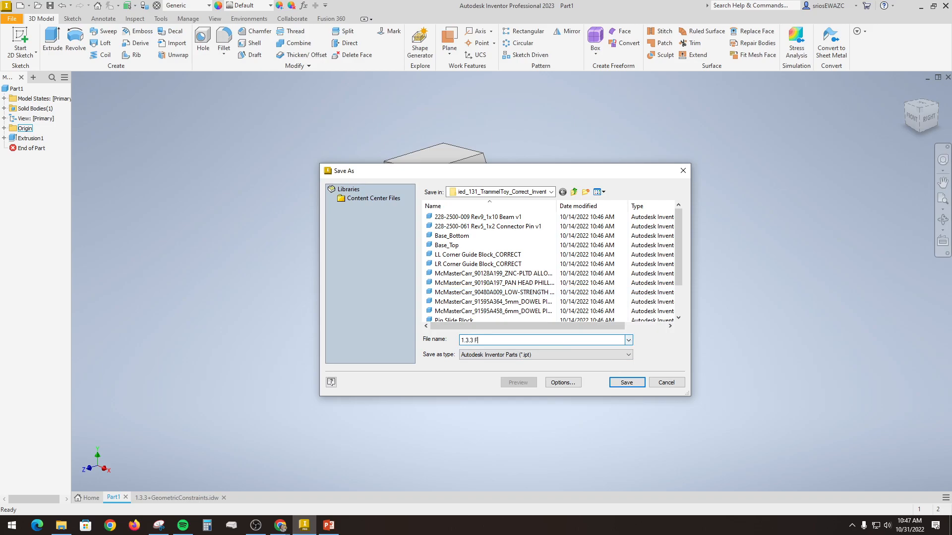